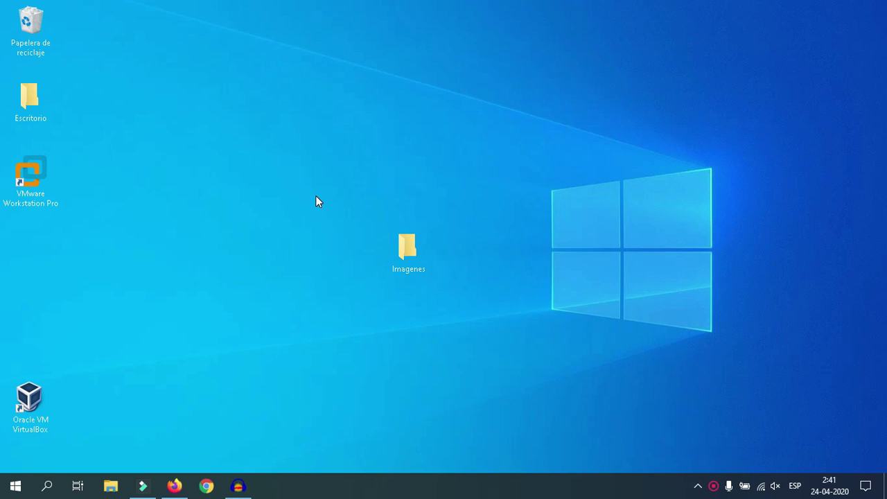
Step: Open the Imagenes folder on the desktop and check the icons of its first few image files
double_click(409, 255)
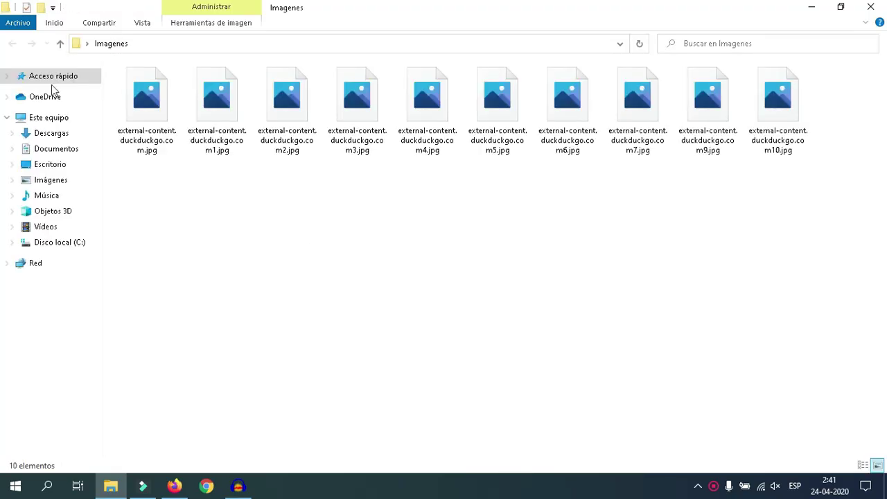
left_click(165, 111)
left_click(229, 112)
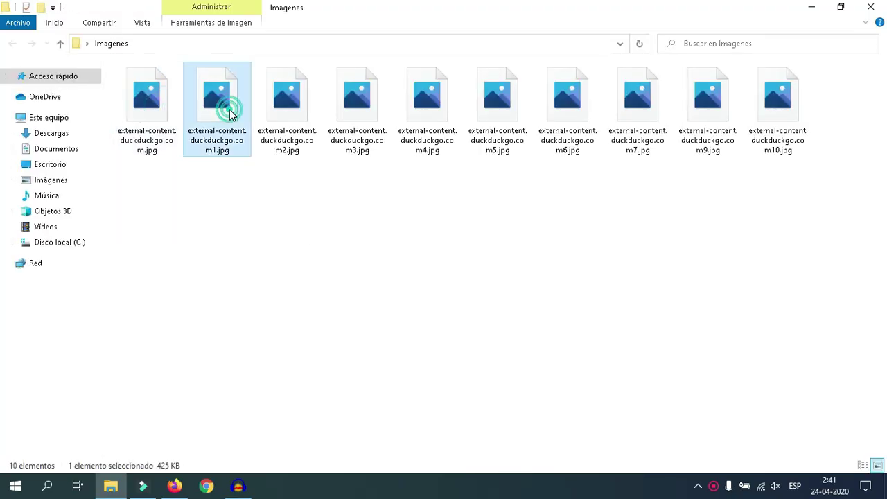
left_click(294, 111)
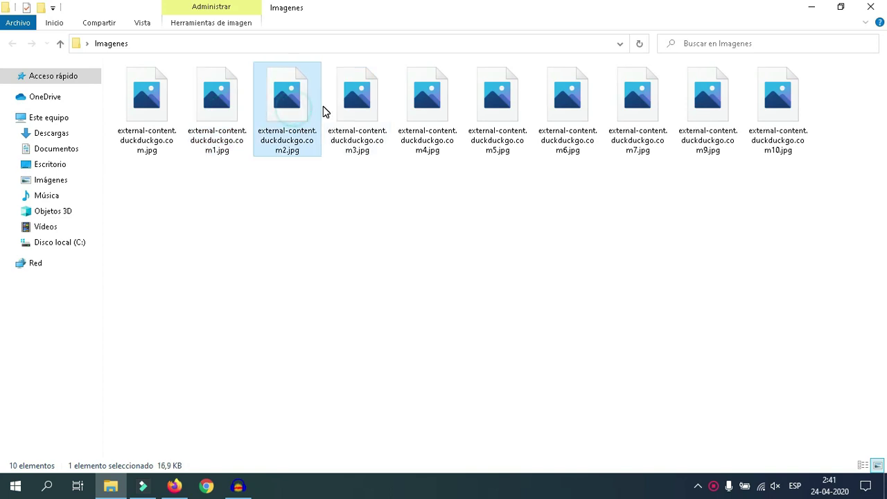
left_click(359, 111)
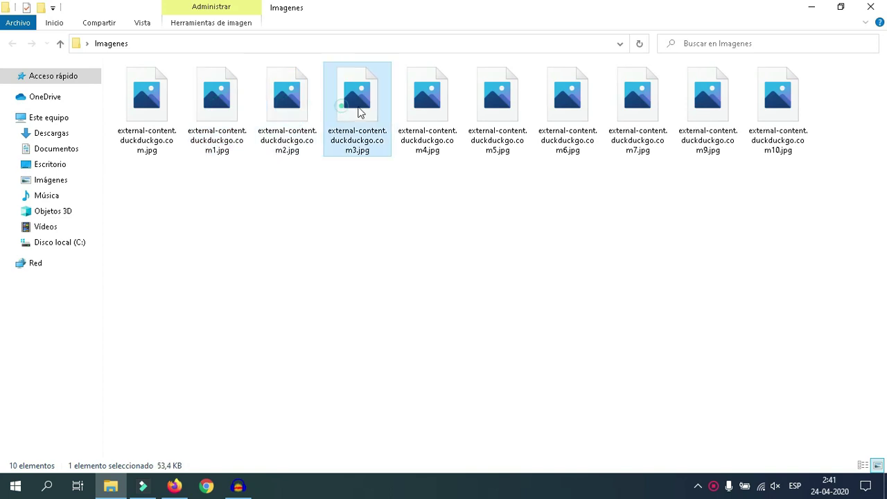
Step: View the folder's first image in the photo viewer, browse forward through the following pictures, and close the viewer
double_click(154, 91)
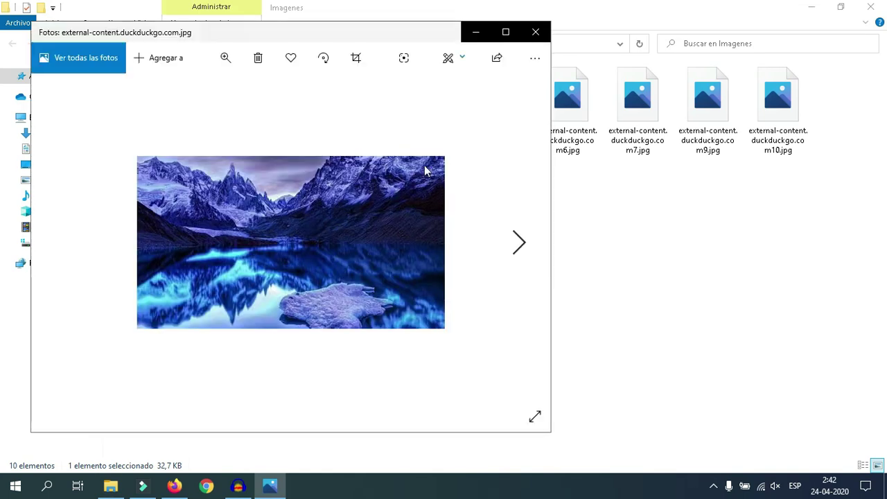
left_click(62, 50)
mouse_move(503, 293)
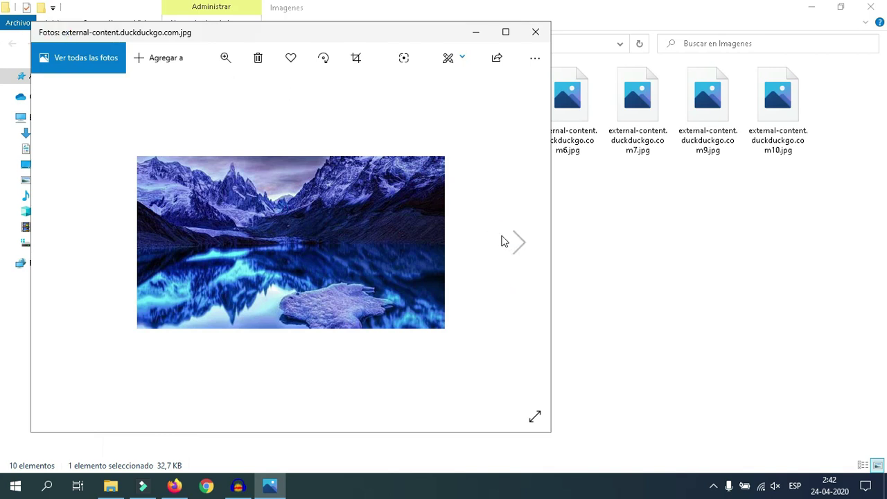
left_click(529, 245)
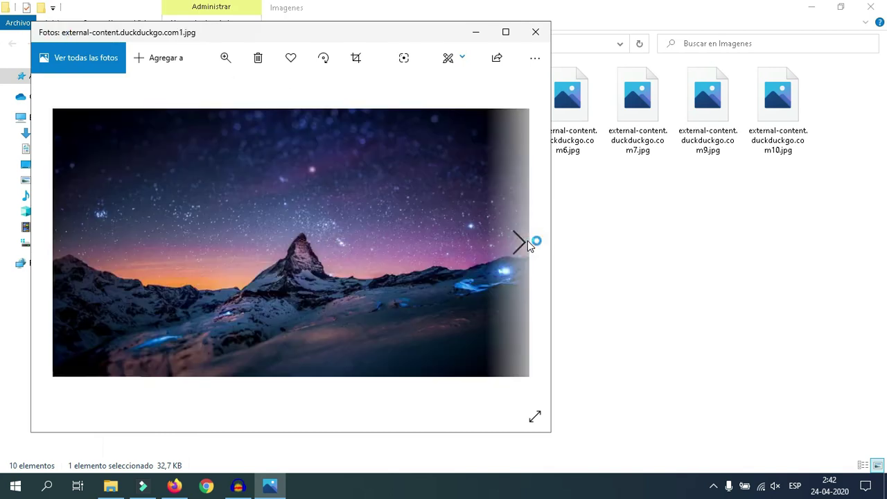
left_click(529, 245)
left_click(529, 246)
left_click(526, 244)
left_click(526, 244)
left_click(527, 244)
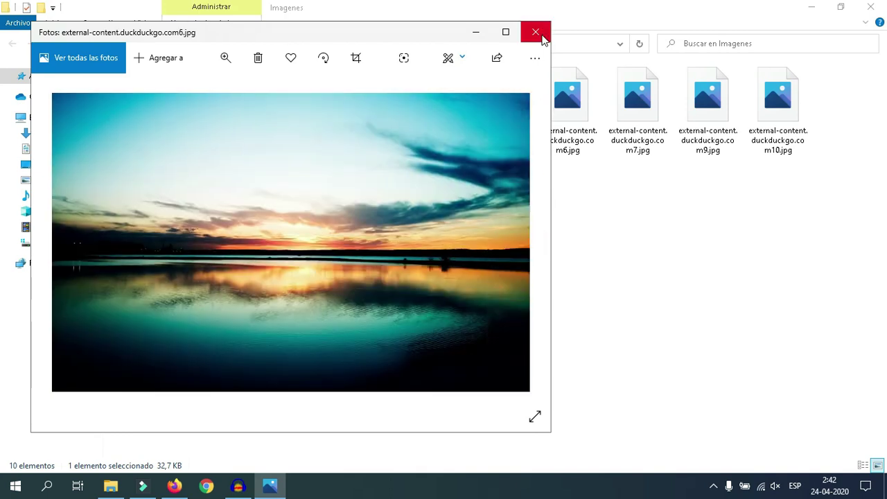
left_click(535, 33)
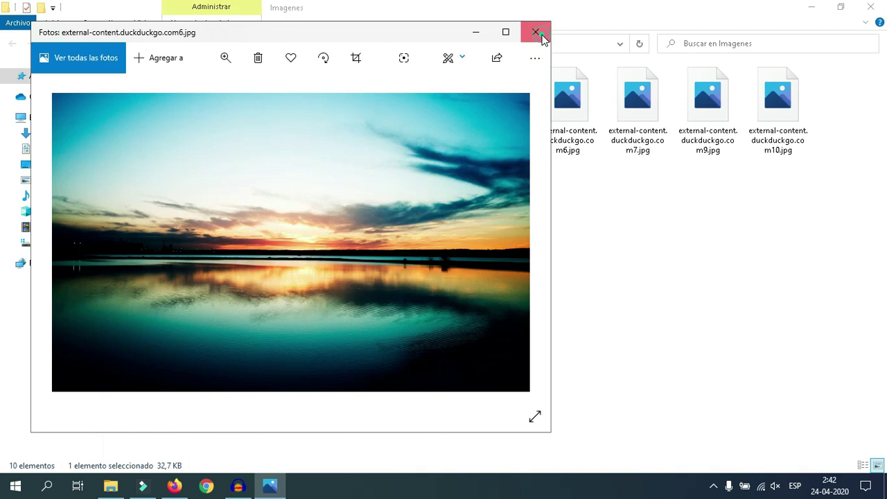
Step: Open the advanced view settings in the folder and search options
left_click(226, 104)
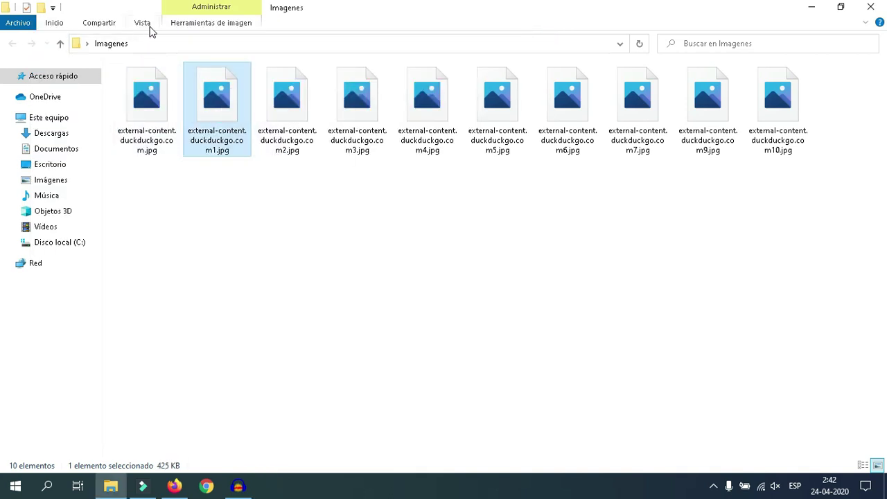
left_click(142, 23)
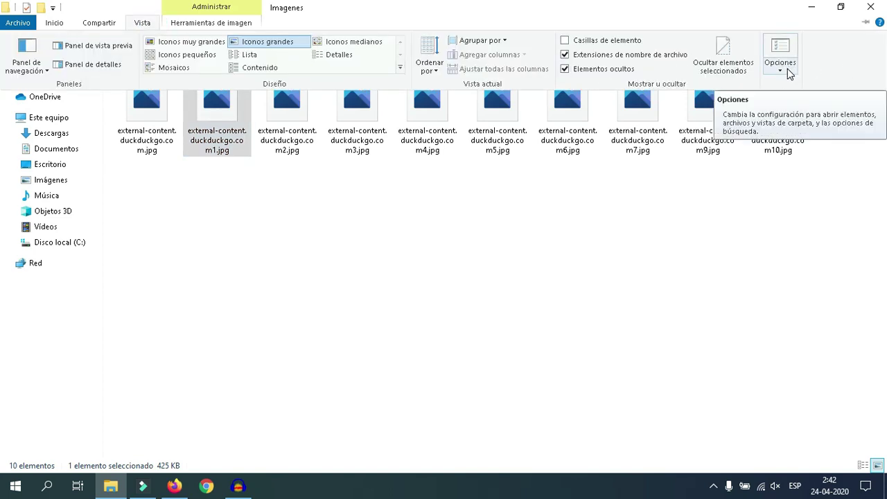
left_click(789, 74)
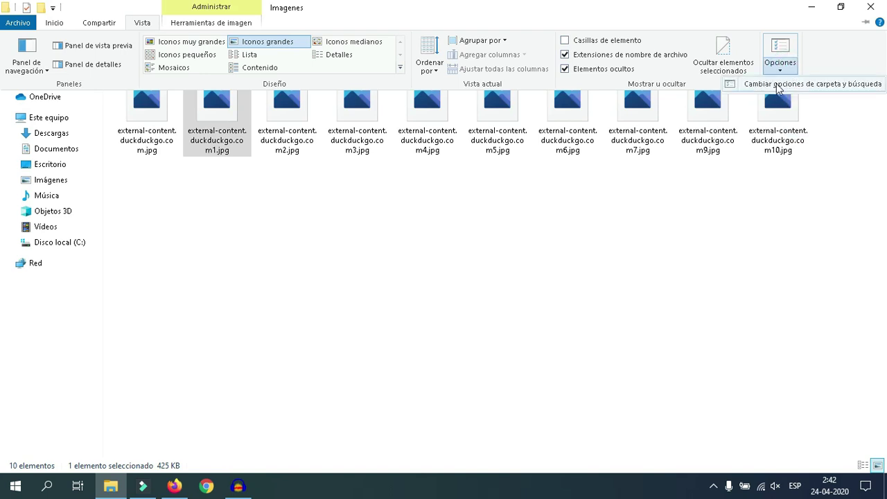
left_click(797, 85)
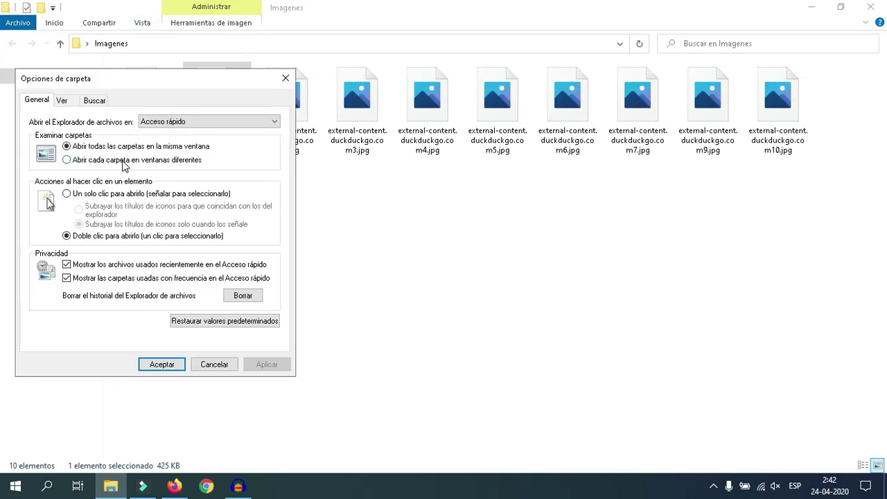
left_click(66, 103)
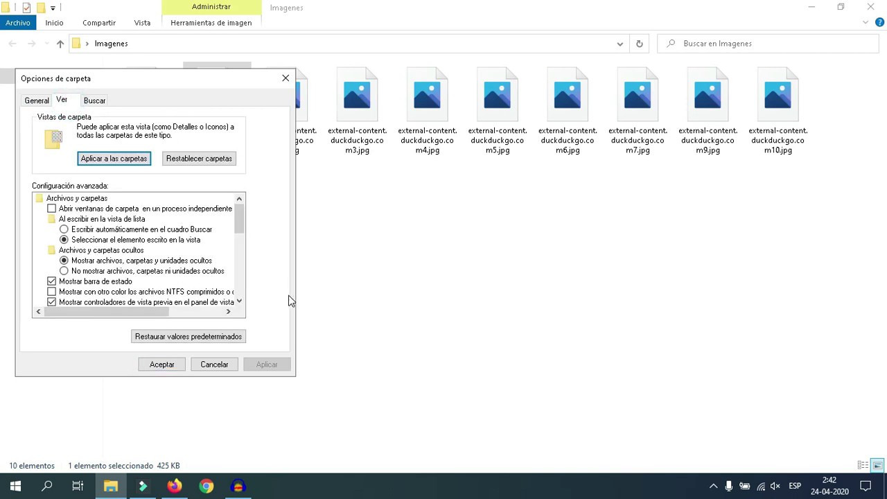
Step: Disable "Mostrar siempre iconos, nunca vistas en miniatura" in the advanced settings, apply the change and accept the folder options
left_click(241, 303)
left_click(240, 303)
left_click(241, 303)
left_click(241, 303)
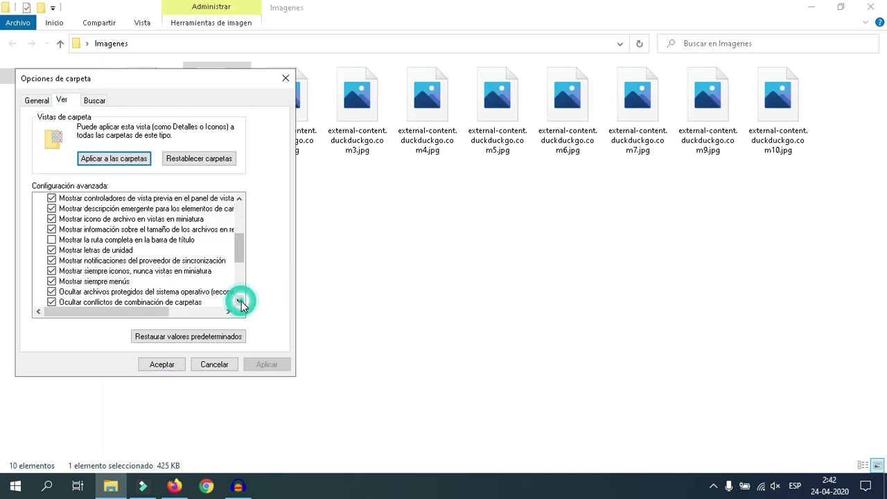
left_click(239, 301)
left_click(239, 301)
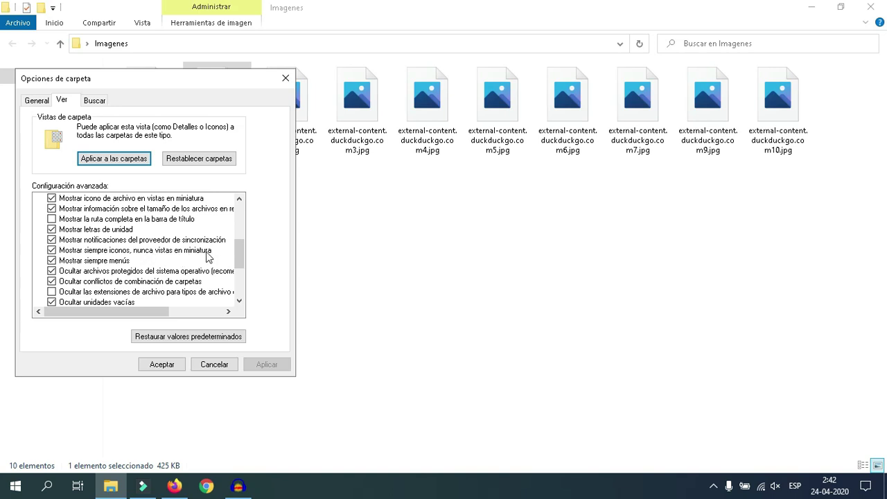
left_click(52, 251)
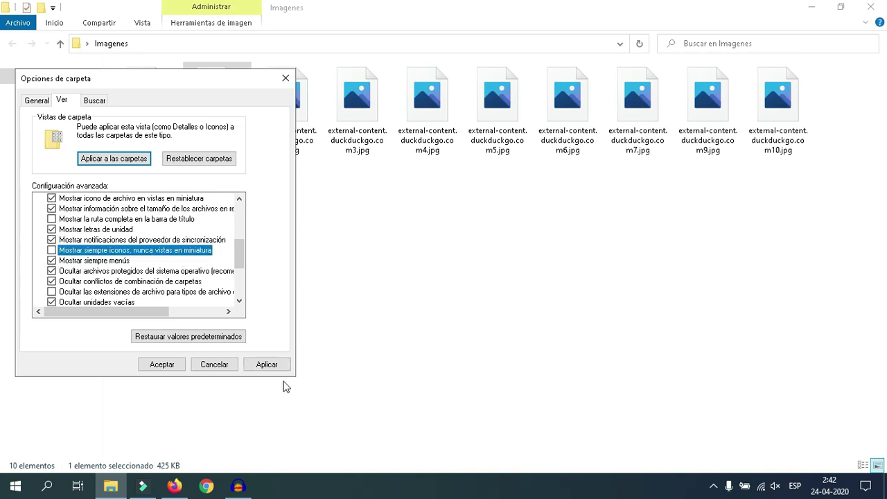
left_click(275, 365)
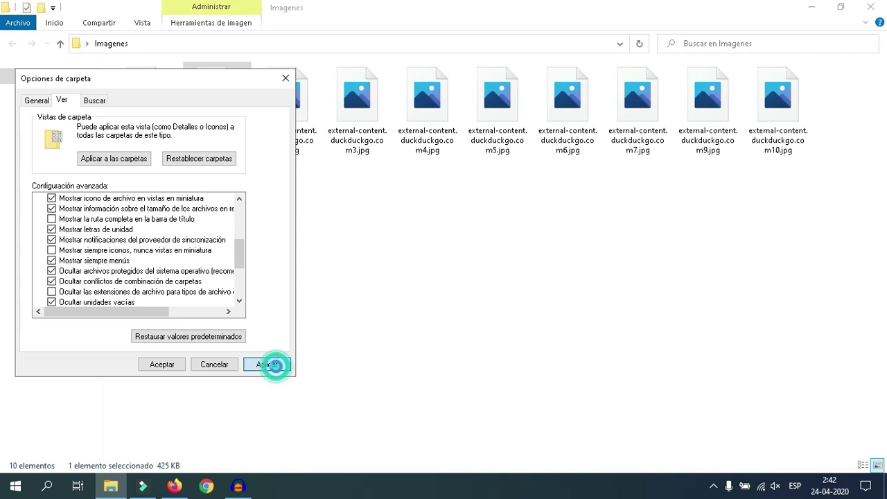
left_click(156, 364)
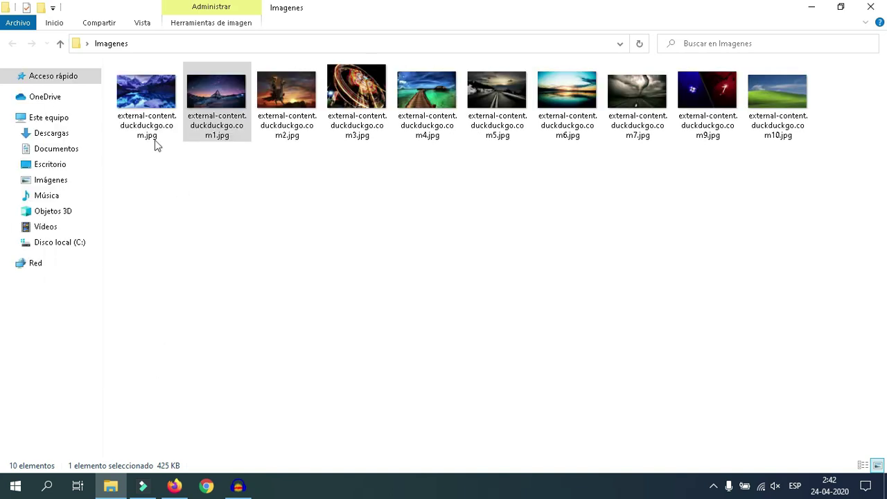
Step: Check the thumbnails of the first images, view external-content.duckduckgo.com5.jpg in the photo viewer and close it
left_click(160, 114)
left_click(224, 99)
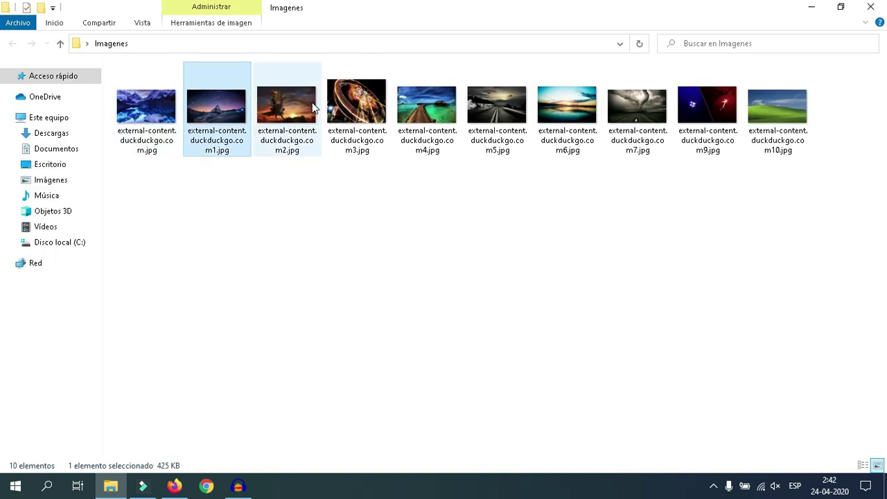
left_click(312, 105)
left_click(367, 106)
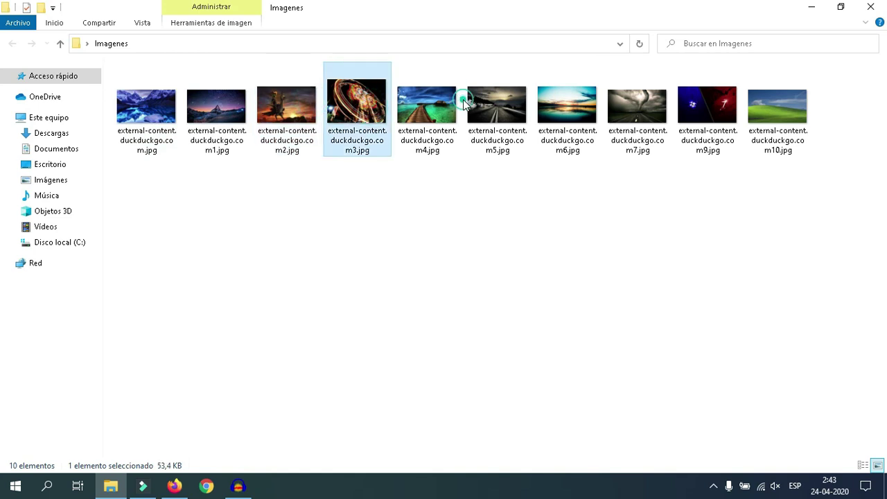
left_click(463, 103)
left_click(435, 104)
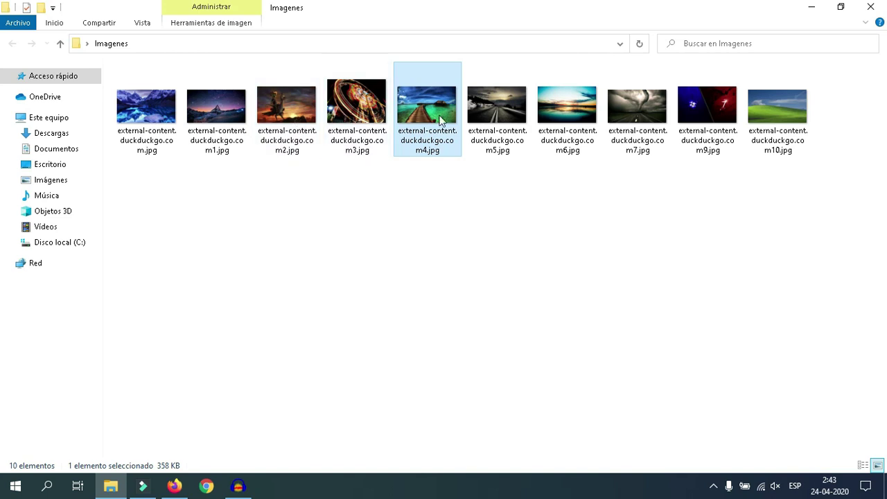
double_click(479, 120)
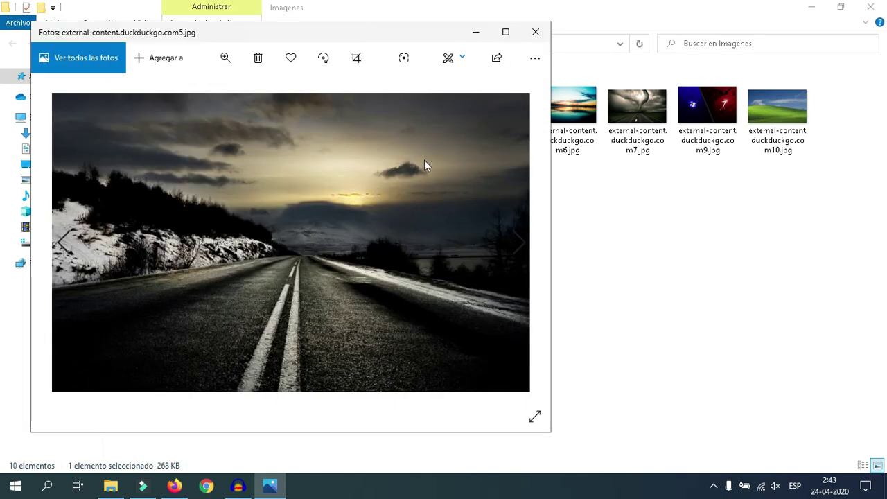
left_click(536, 33)
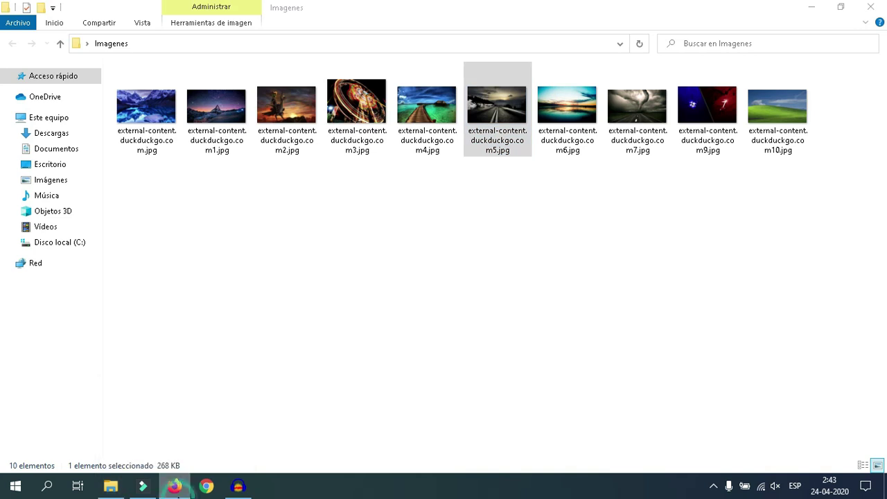
Step: Switch to Firefox and search Google for "jpgview"
left_click(174, 486)
left_click(402, 236)
type("jp")
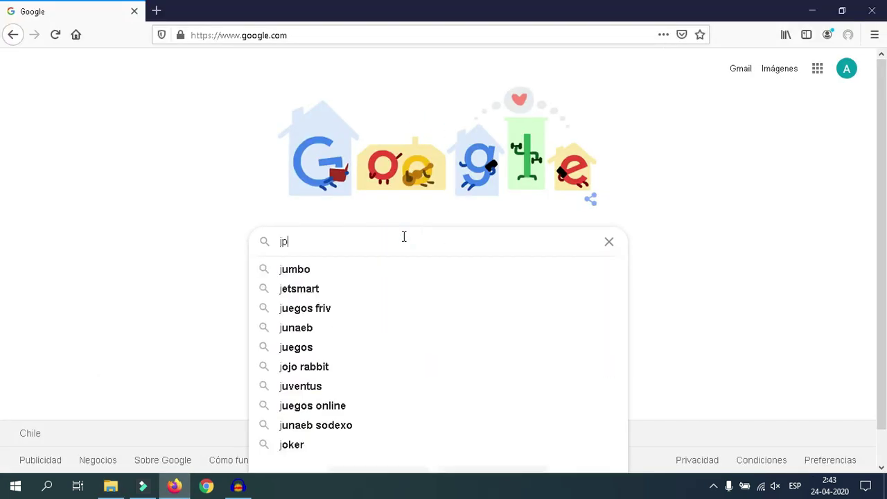
type("gview")
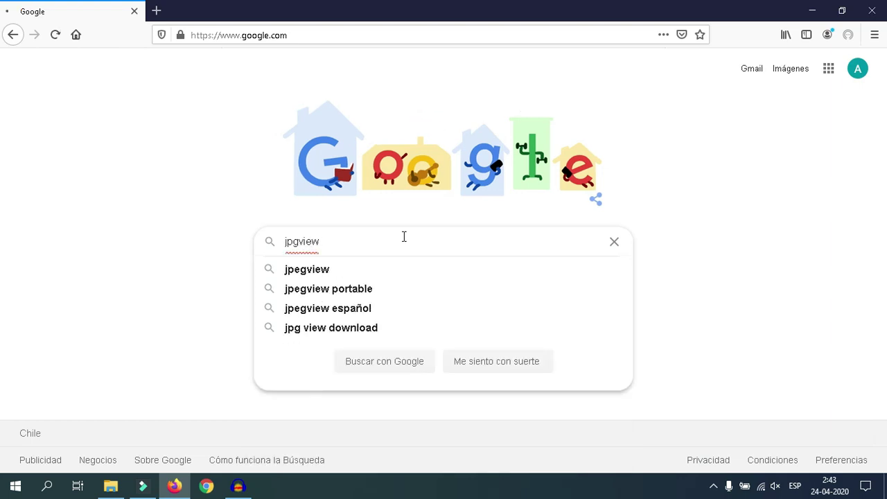
key("Return")
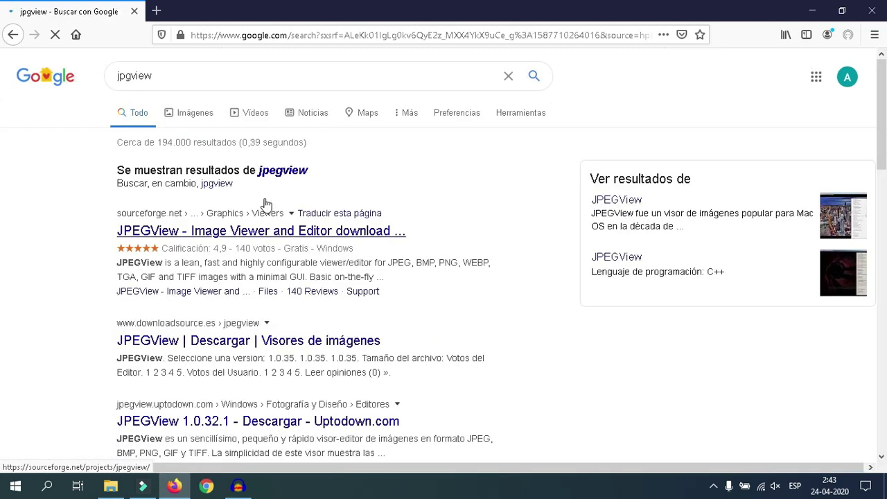
Step: Go to JPEGView's SourceForge download and save JPEGView_1.0.37.zip to the computer
left_click(303, 173)
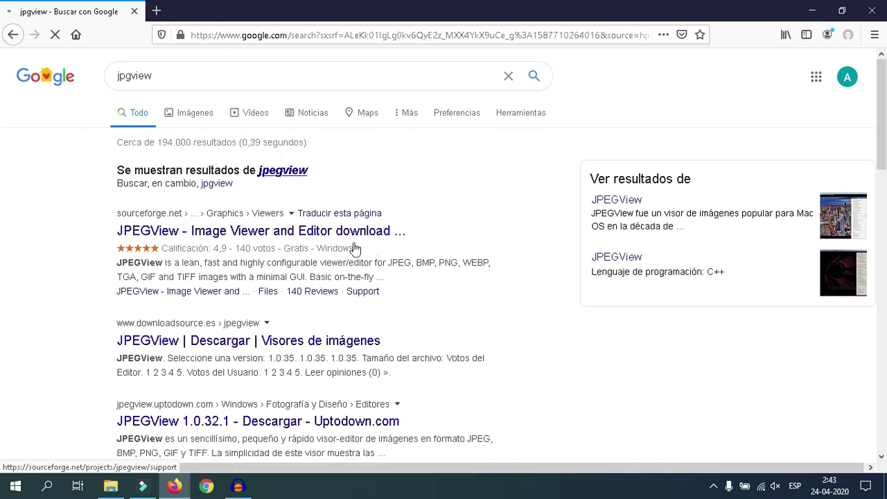
left_click(332, 188)
left_click(323, 186)
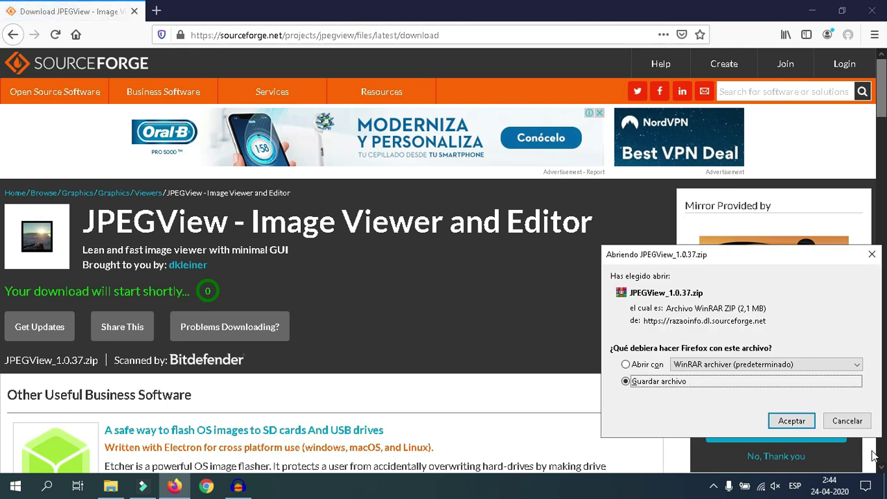
left_click(792, 421)
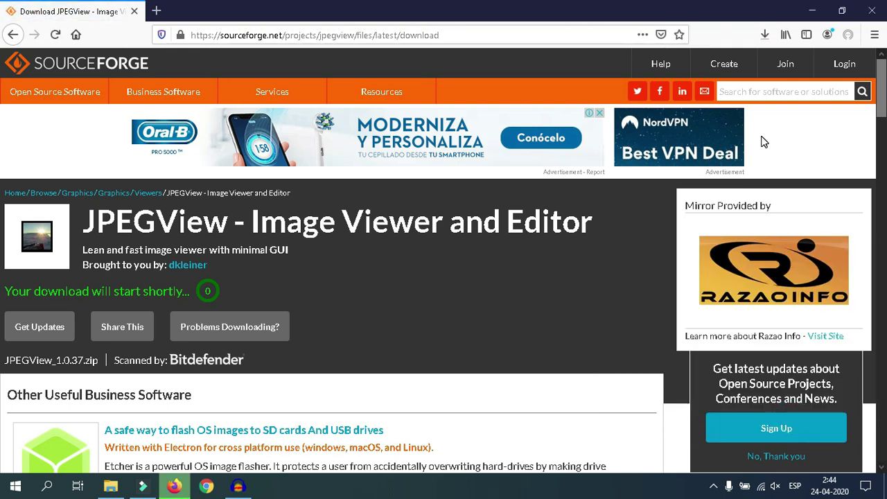
Step: Open the folder containing the downloaded JPEGView_1.0.37.zip from the browser's recent downloads
left_click(765, 35)
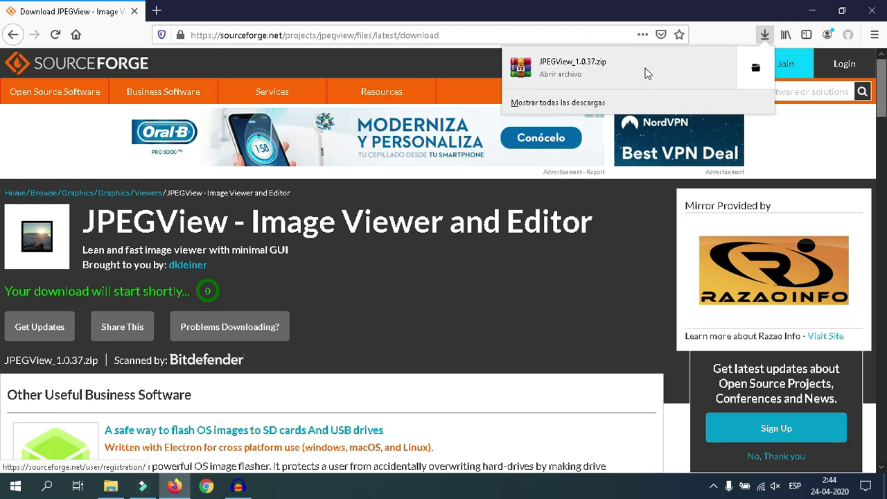
right_click(624, 72)
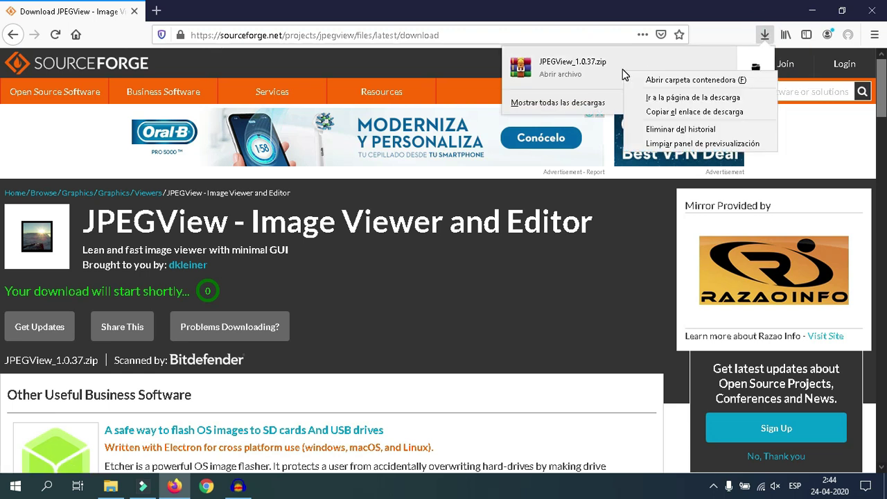
left_click(663, 81)
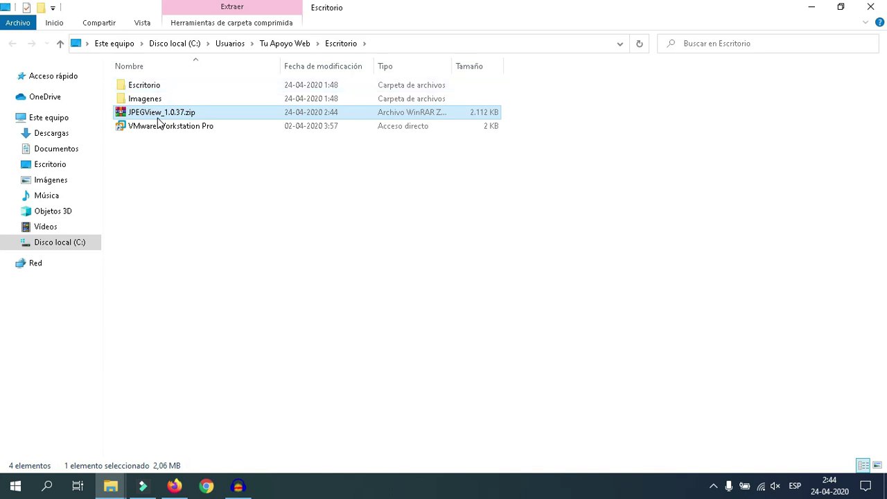
Step: Extract JPEGView_1.0.37.zip into its own JPEGView_1.0.37 folder and minimize the file window
double_click(151, 113)
right_click(156, 118)
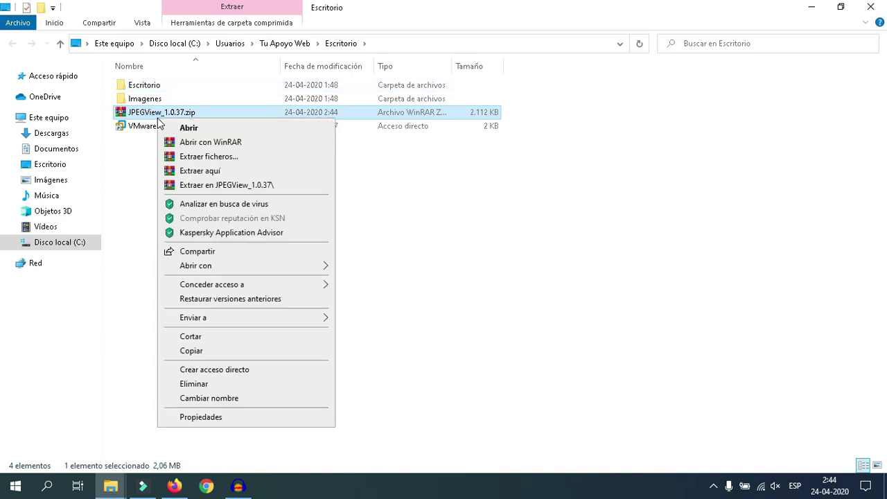
left_click(220, 185)
left_click(808, 9)
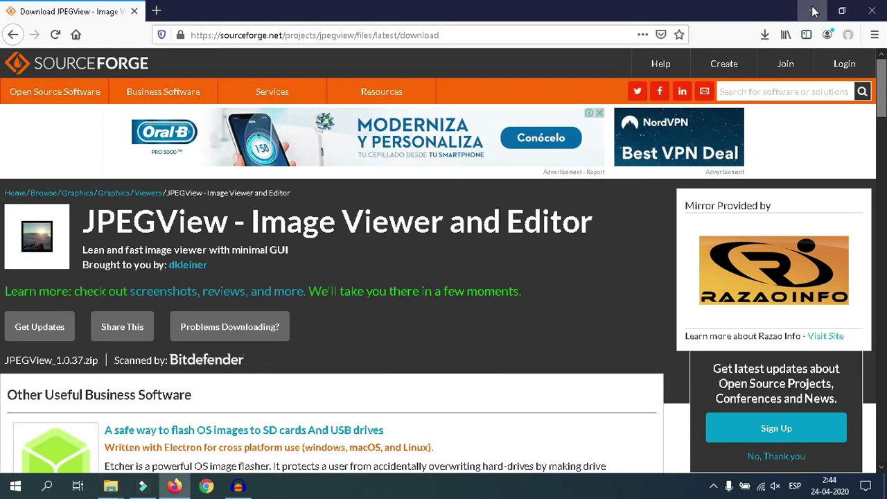
Step: Minimize the browser and cut the extracted JPEGView_1.0.37 folder from the desktop
left_click(815, 12)
left_click(822, 10)
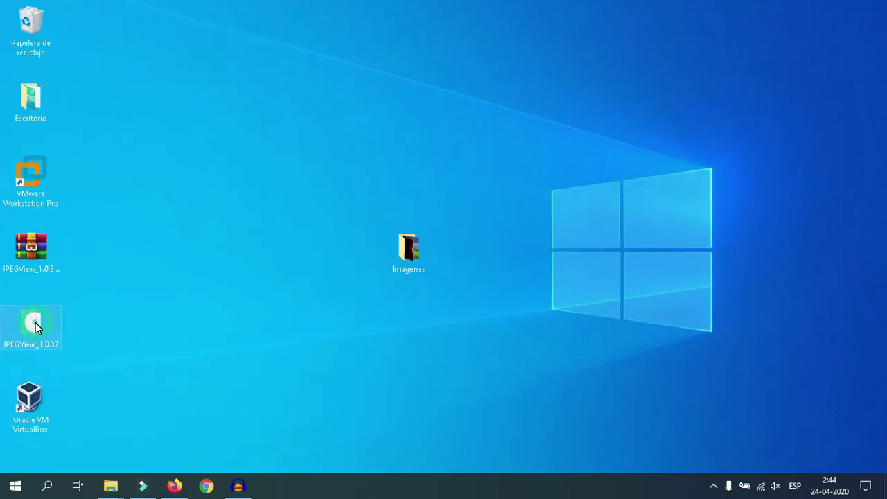
right_click(35, 322)
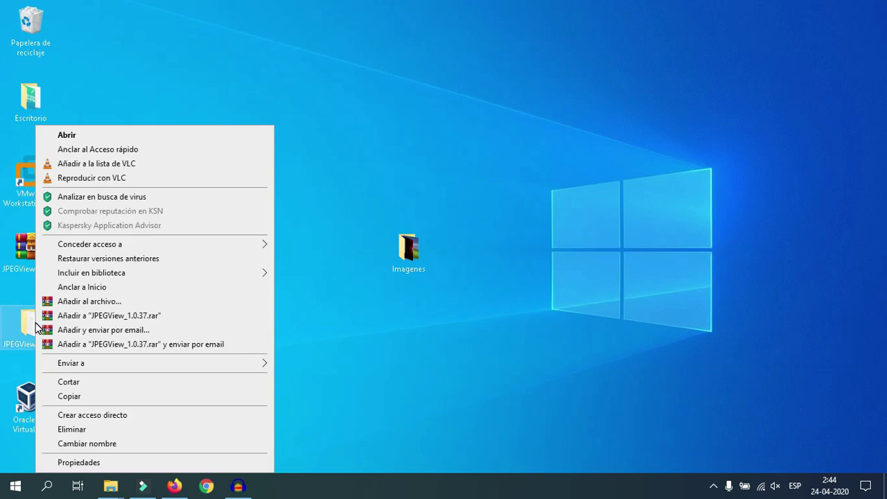
left_click(80, 381)
Step: Switch to File Explorer and go to the Archivos de programa (x86) folder on Disco local (C:)
left_click(111, 486)
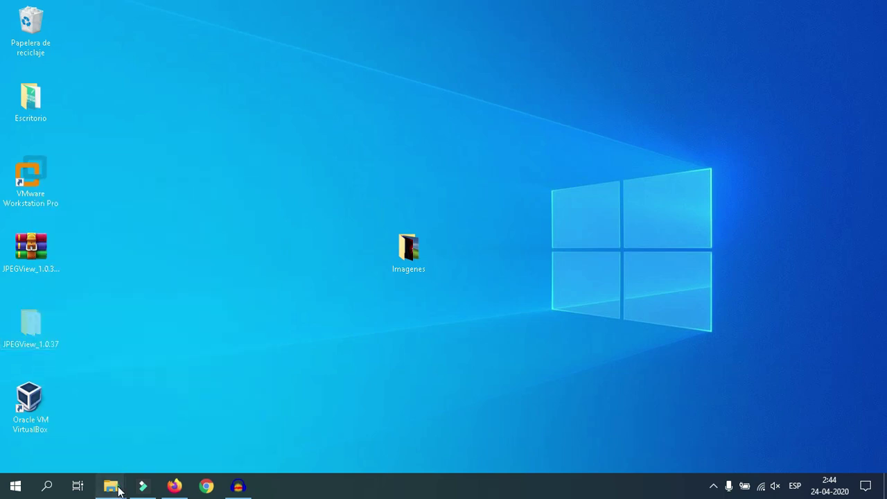
left_click(177, 460)
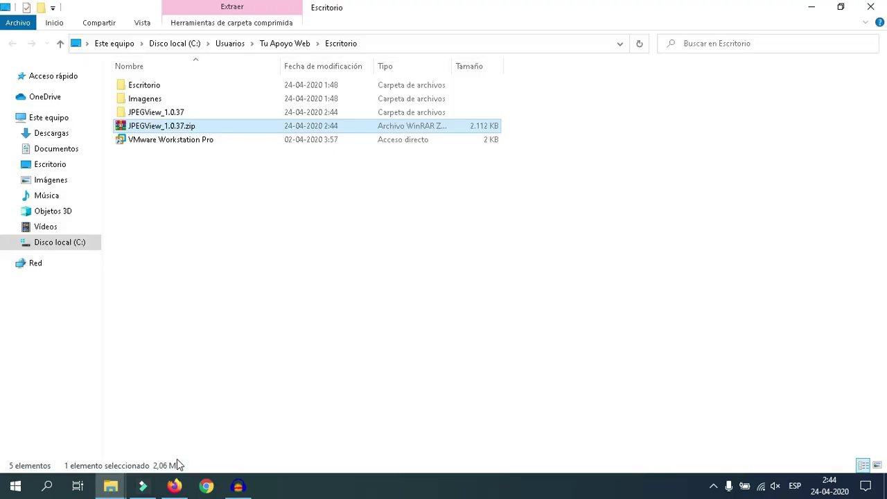
left_click(81, 248)
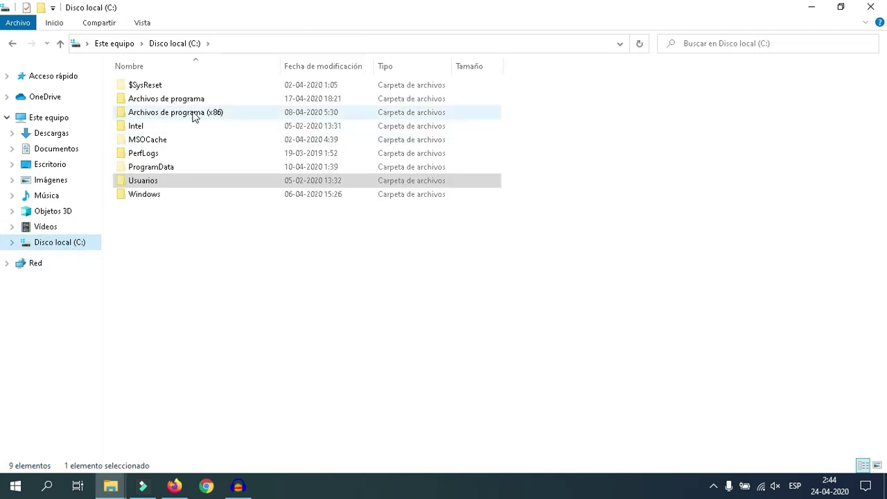
left_click(203, 117)
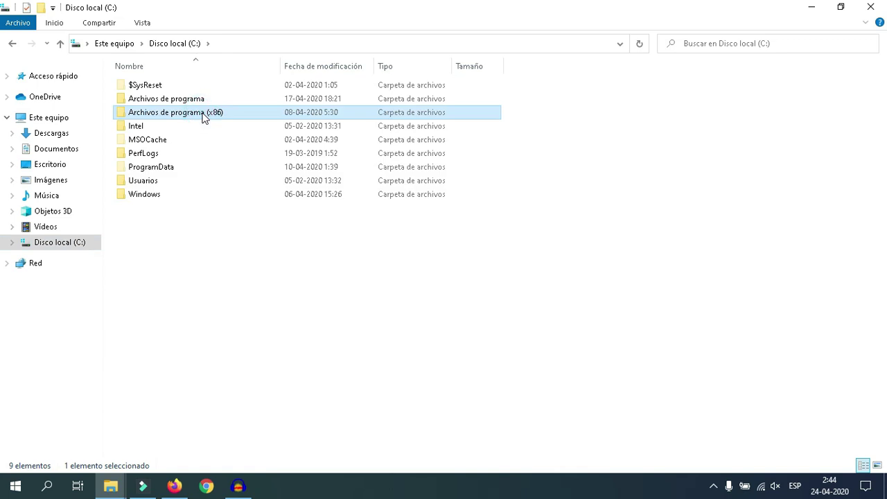
key("Return")
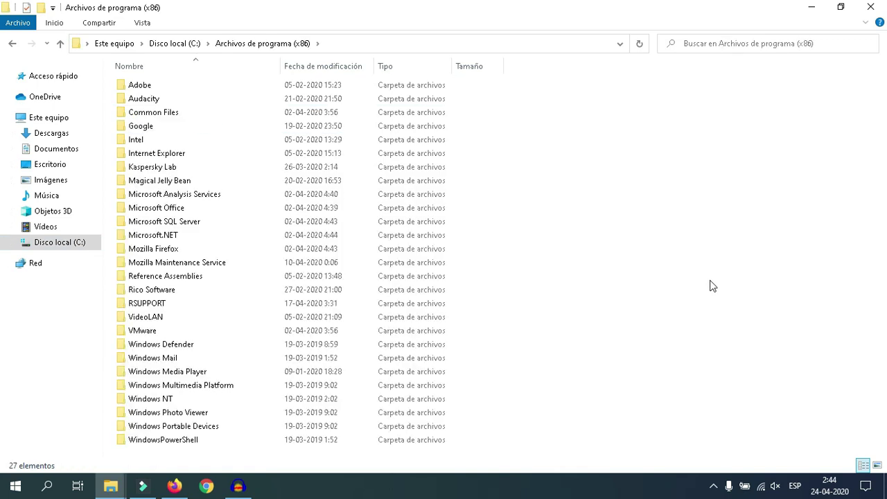
Step: Paste the JPEGView_1.0.37 folder into Archivos de programa (x86), granting administrator permission, and minimize the window
right_click(710, 281)
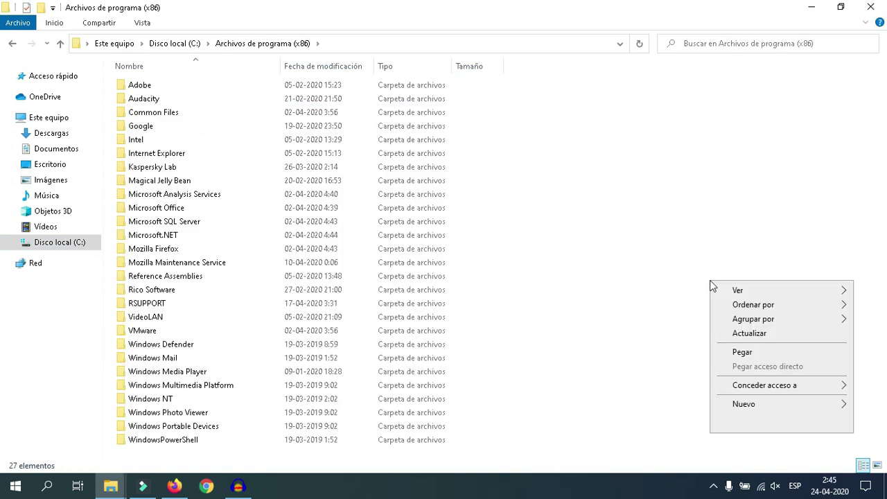
left_click(742, 351)
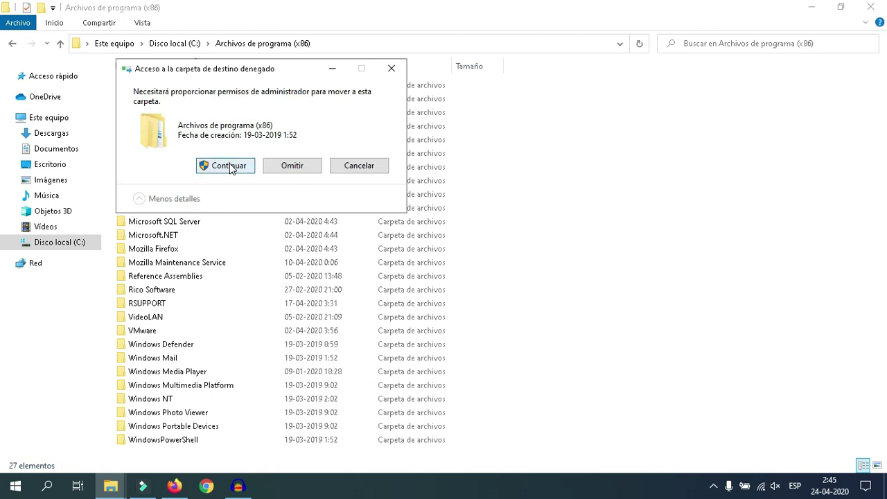
left_click(230, 167)
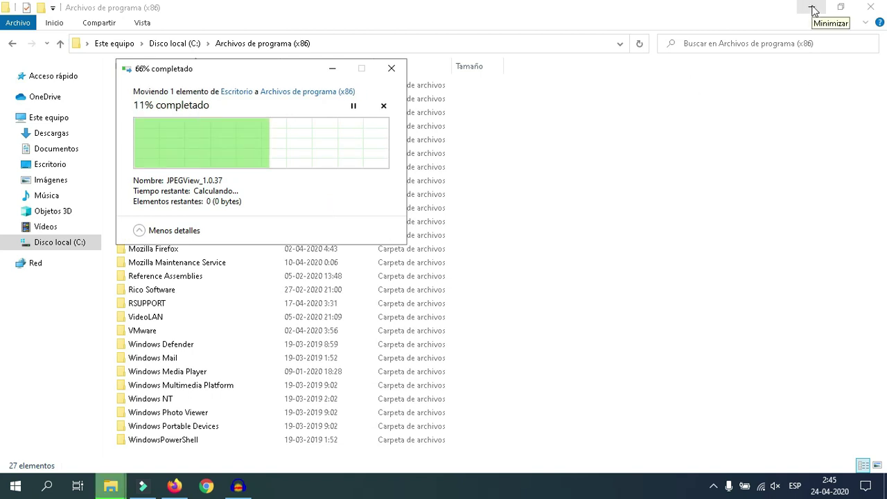
left_click(812, 10)
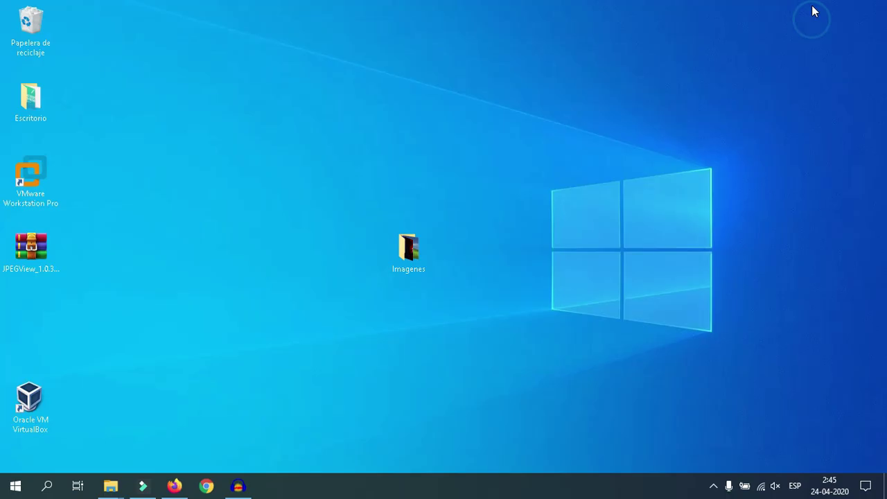
Step: Open the Imagenes folder and choose to open external-content.duckduckgo.com.jpg with another application
double_click(413, 253)
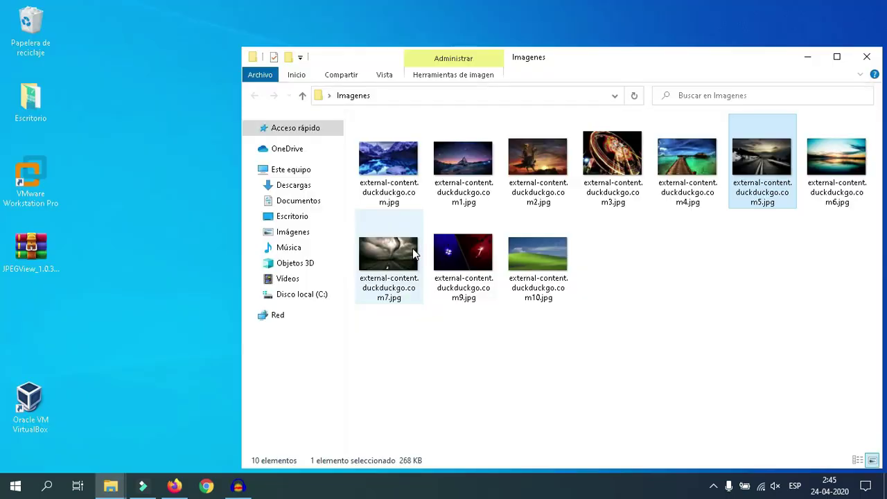
double_click(397, 154)
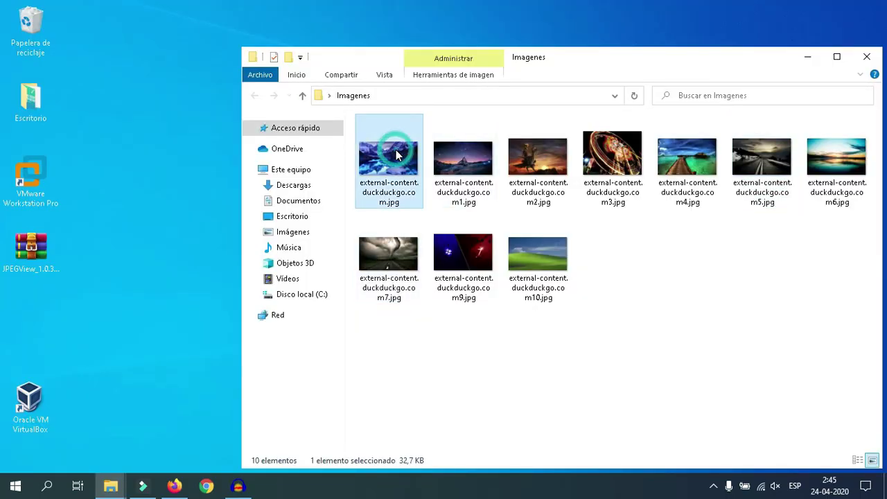
double_click(393, 156)
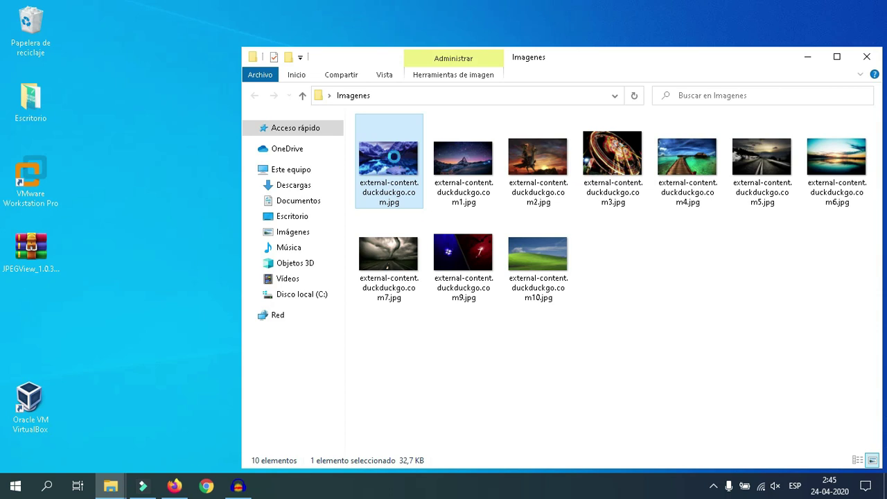
right_click(395, 160)
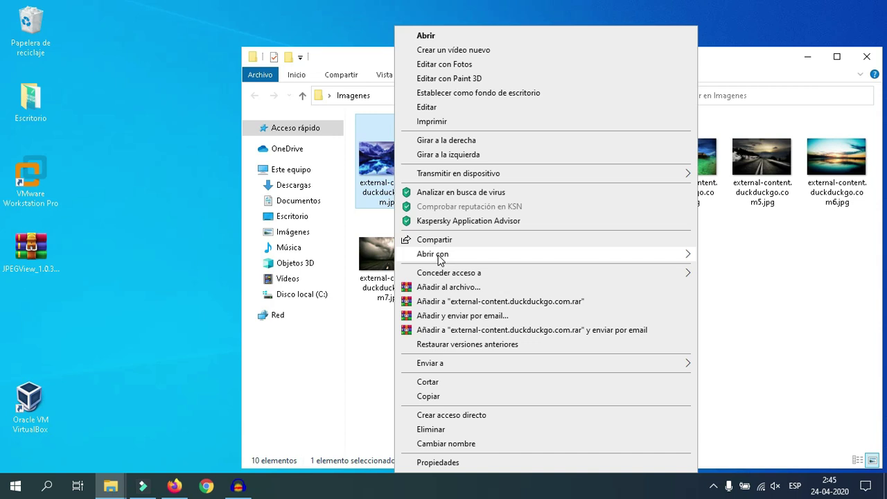
mouse_move(442, 260)
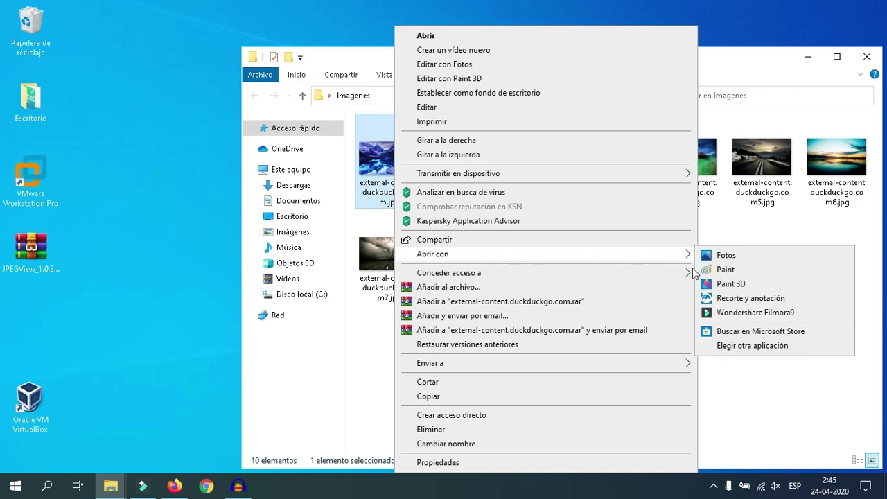
left_click(733, 346)
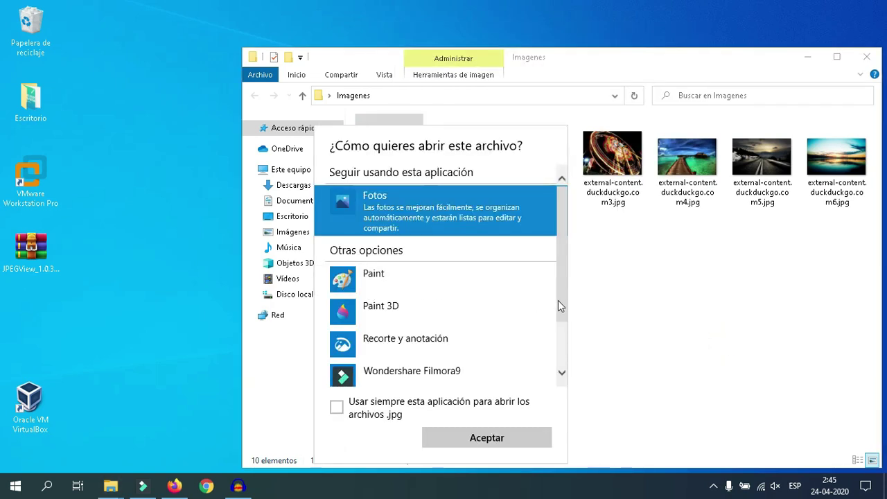
Step: Expand the list to more applications and start looking for another program on the computer
left_click(561, 367)
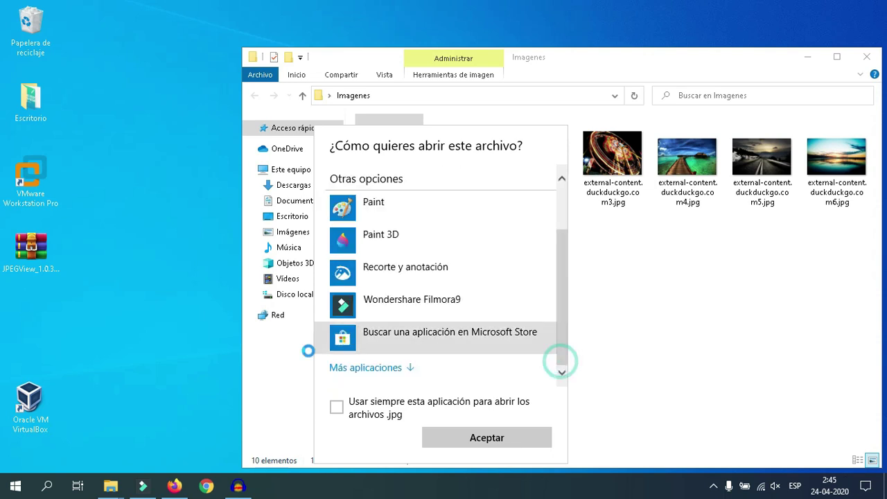
left_click(374, 365)
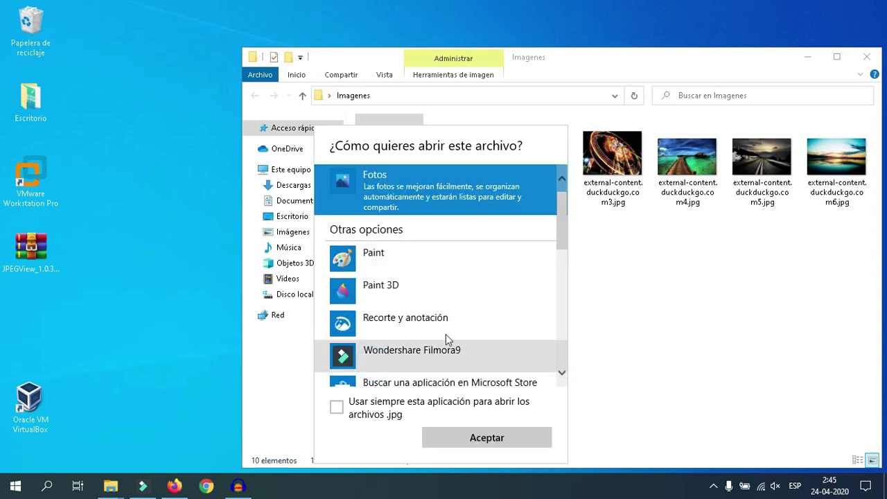
left_click(565, 349)
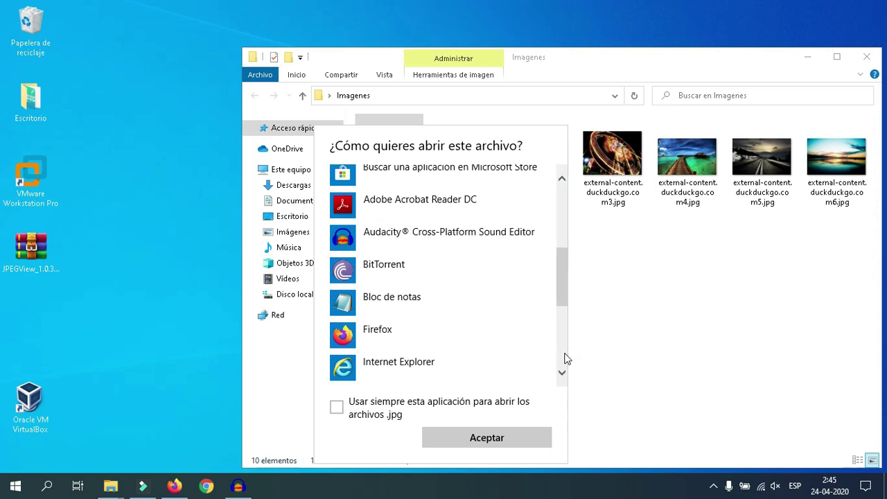
left_click(564, 355)
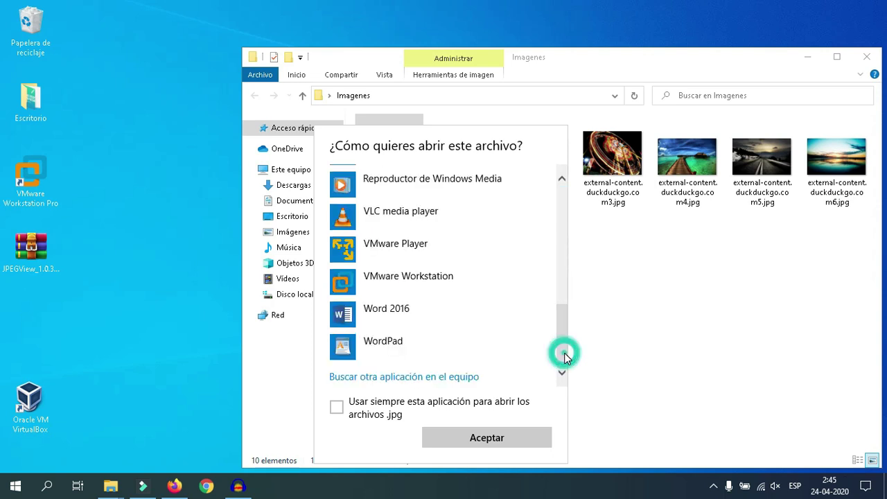
left_click(423, 380)
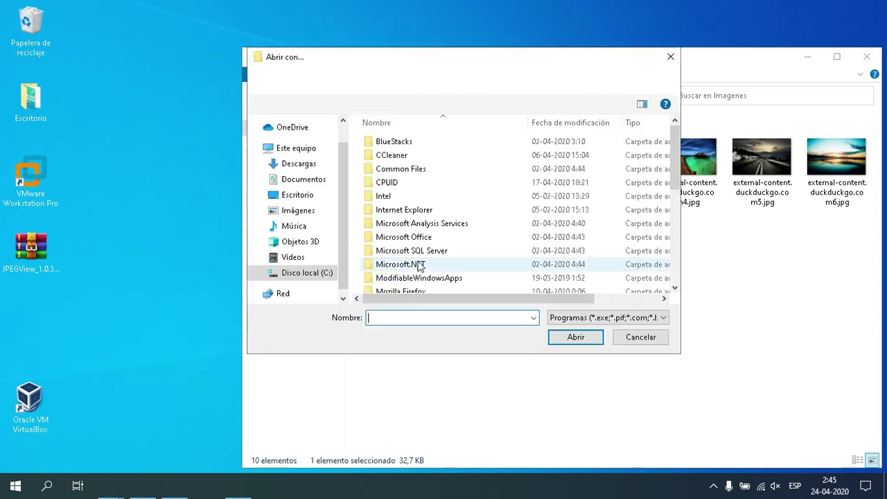
Step: Browse to the JPEGView64 folder inside JPEGView_1.0.37 in Archivos de programa (x86) on drive C
left_click(325, 273)
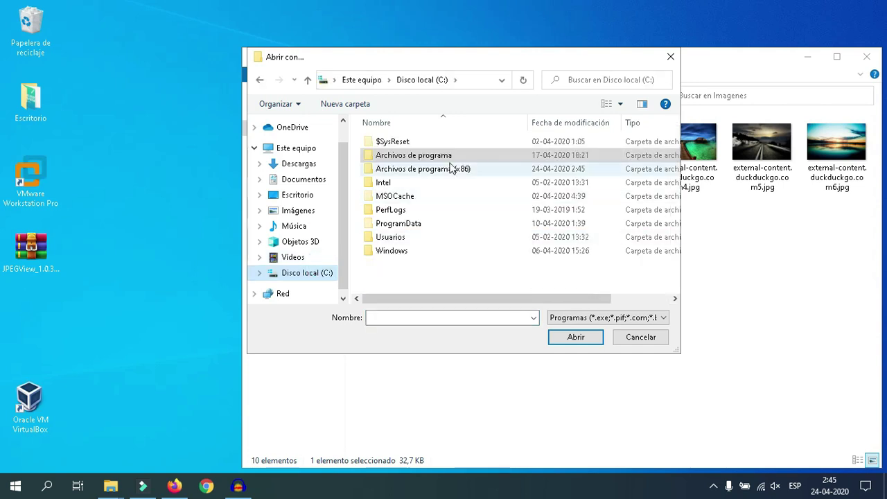
double_click(447, 173)
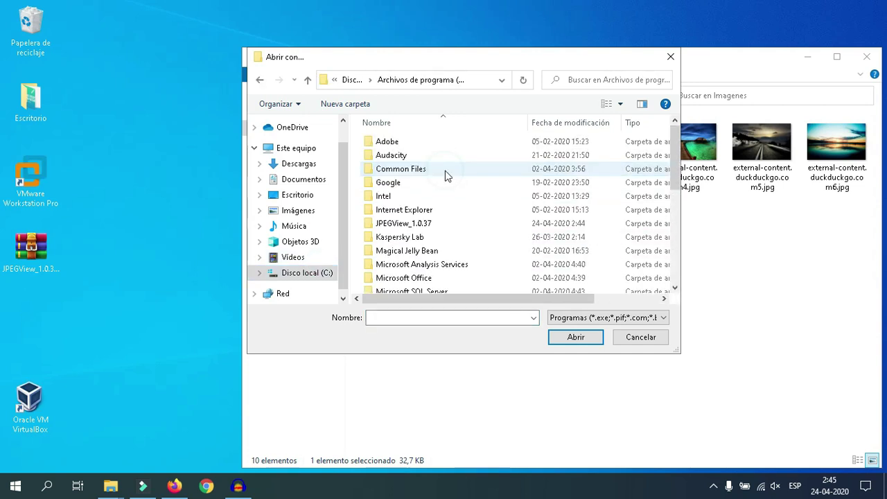
left_click(411, 225)
double_click(411, 225)
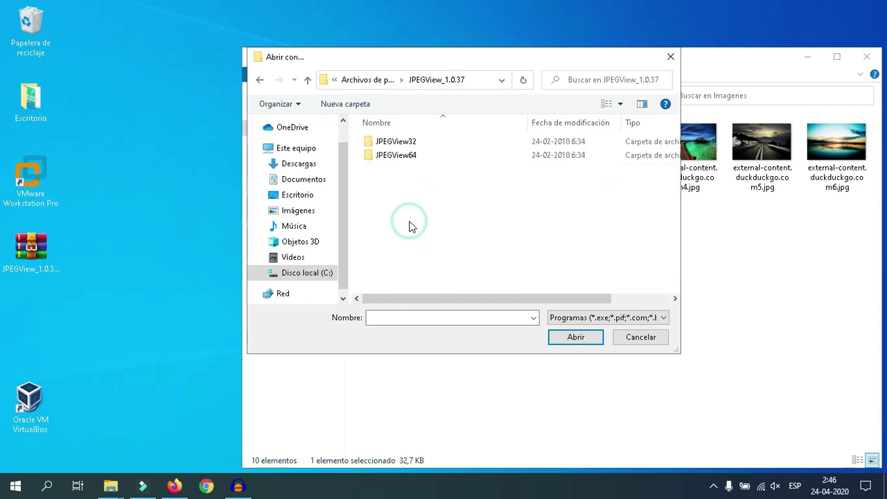
left_click(415, 142)
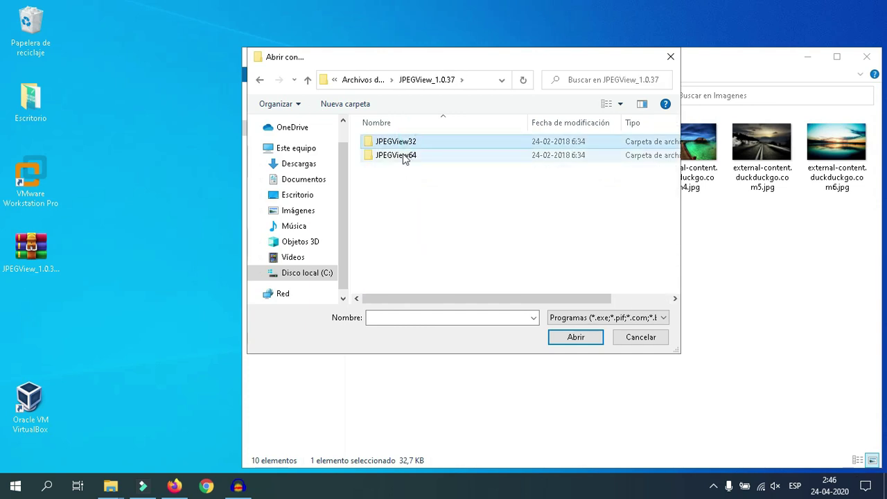
left_click(405, 158)
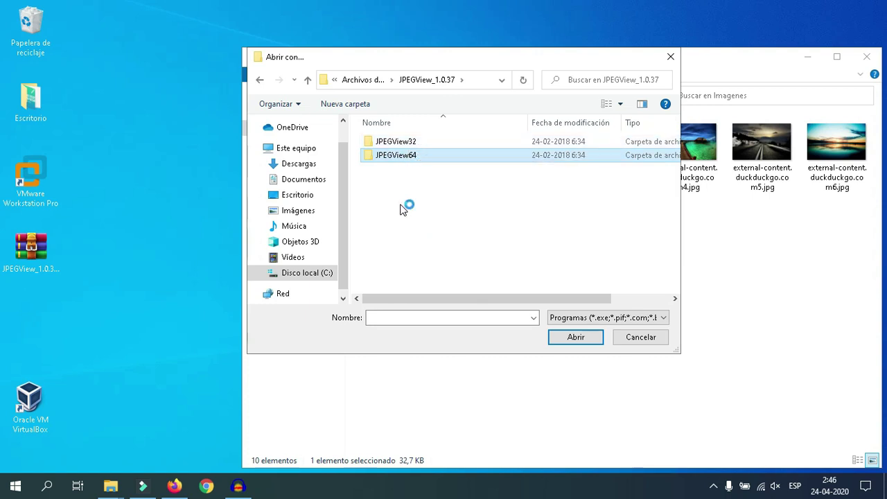
double_click(410, 157)
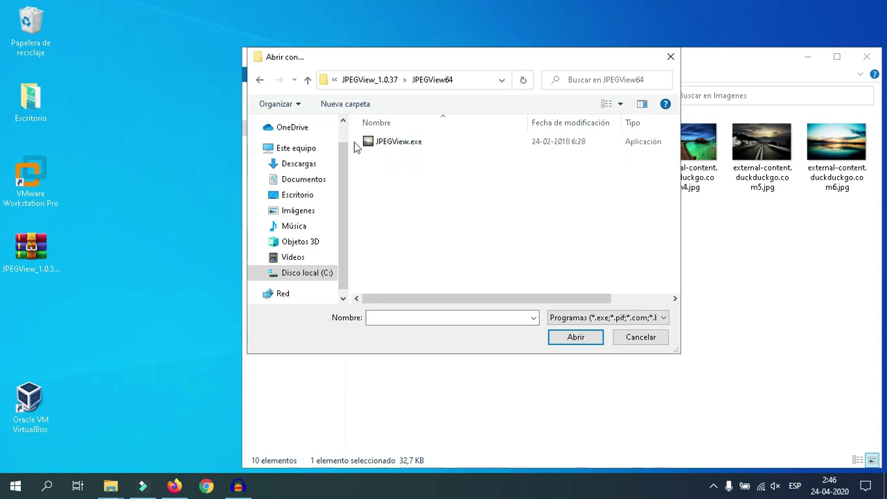
Step: Pick JPEGView.exe as the program that opens the image, and close the viewer window
left_click(398, 143)
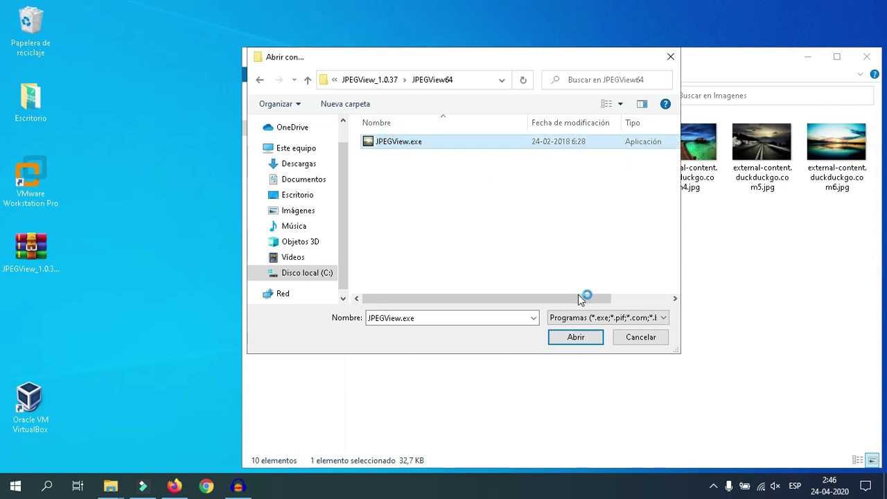
left_click(578, 337)
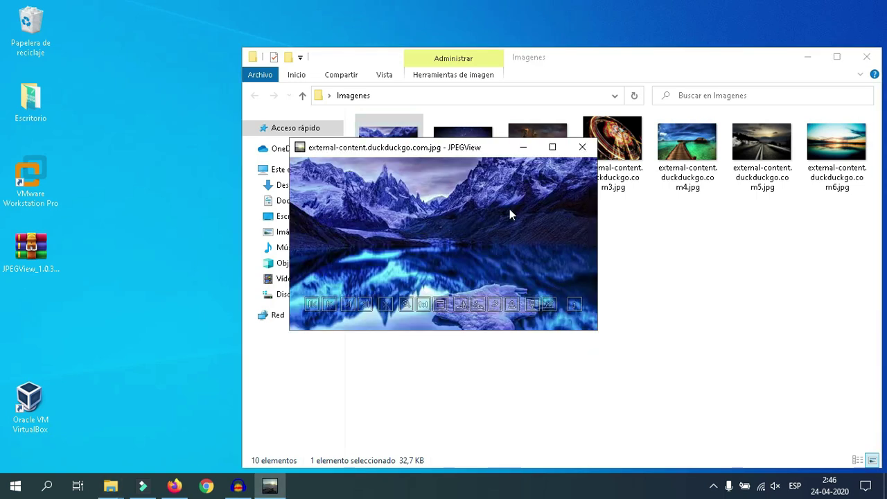
left_click(583, 148)
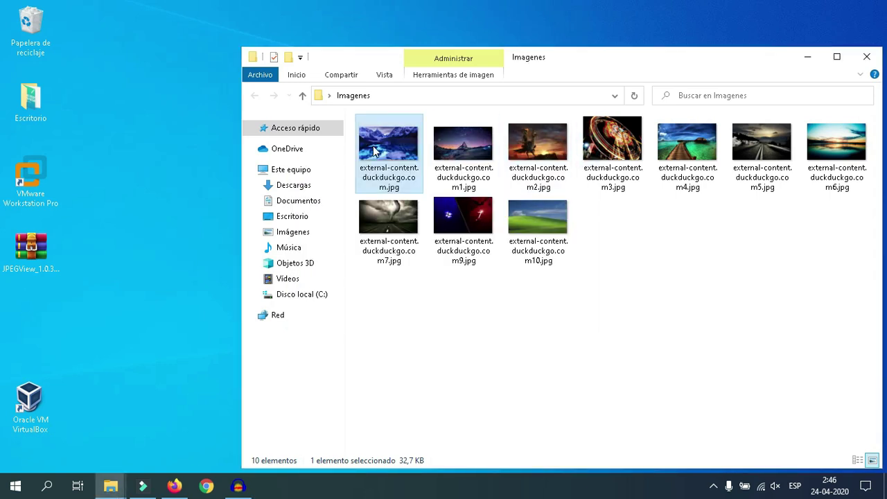
right_click(375, 151)
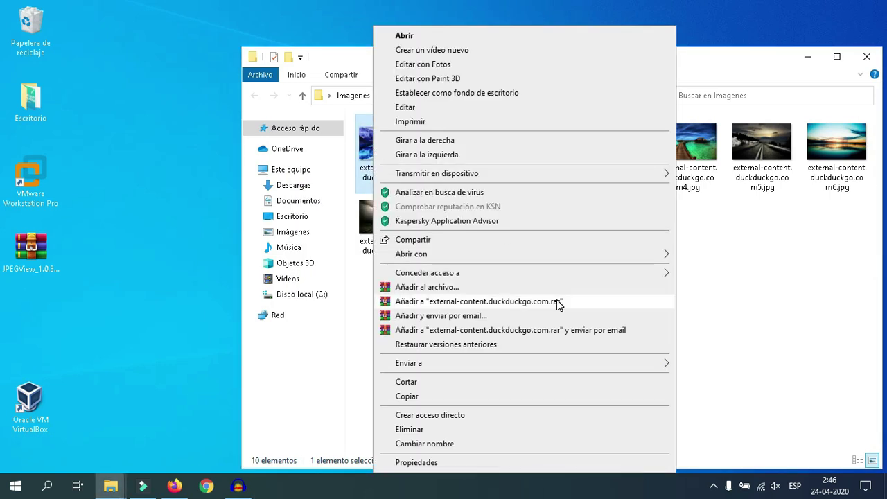
mouse_move(656, 254)
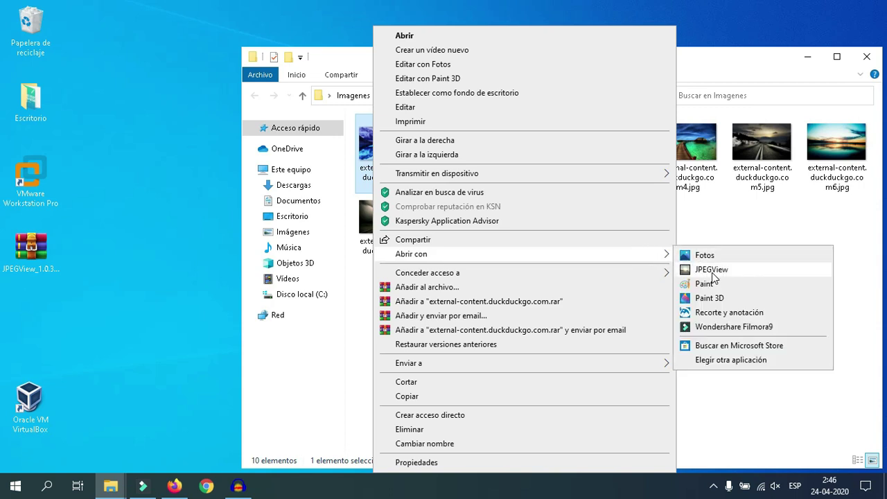
left_click(721, 217)
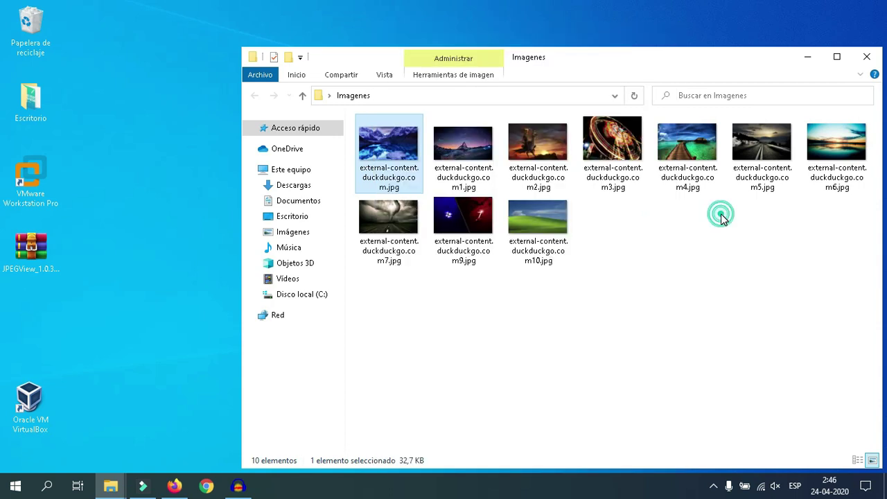
Step: Open external-content.duckduckgo.com.jpg with JPEGView and maximize the viewer window
right_click(380, 145)
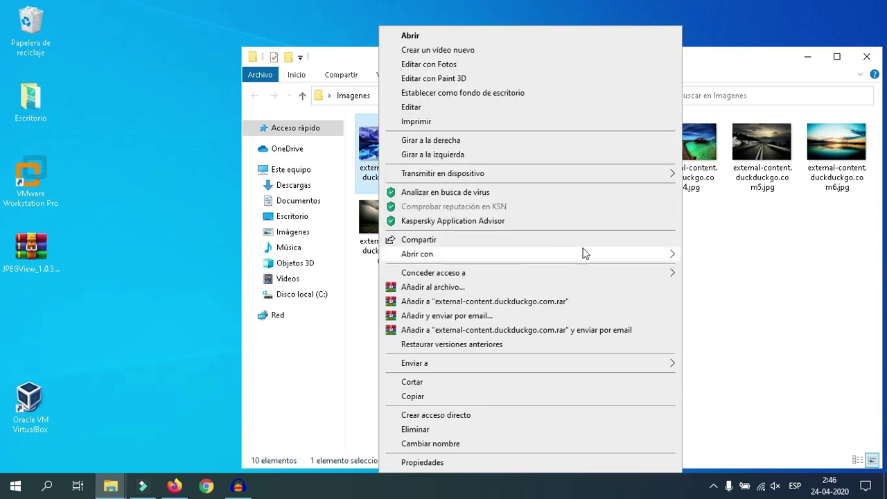
mouse_move(630, 258)
left_click(714, 270)
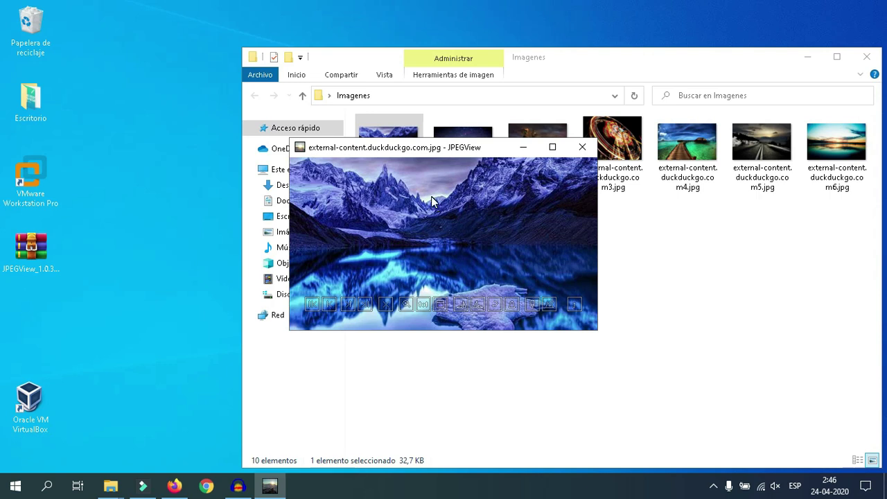
left_click(553, 147)
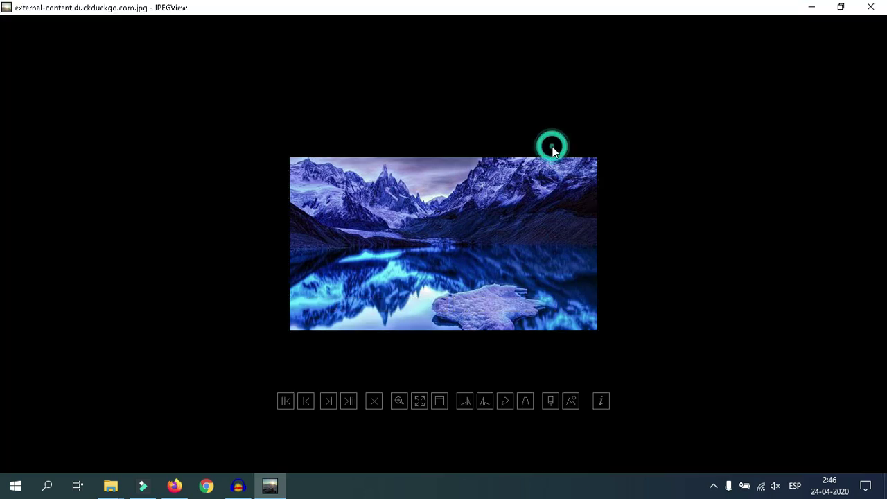
Step: Set JPEGView as the default viewer through its own preferences, accept the Windows notice and close the viewer
right_click(411, 216)
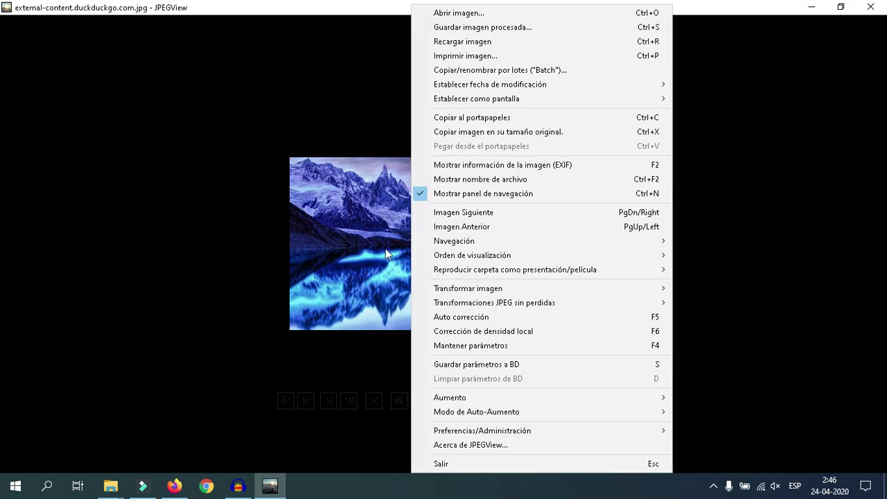
mouse_move(527, 435)
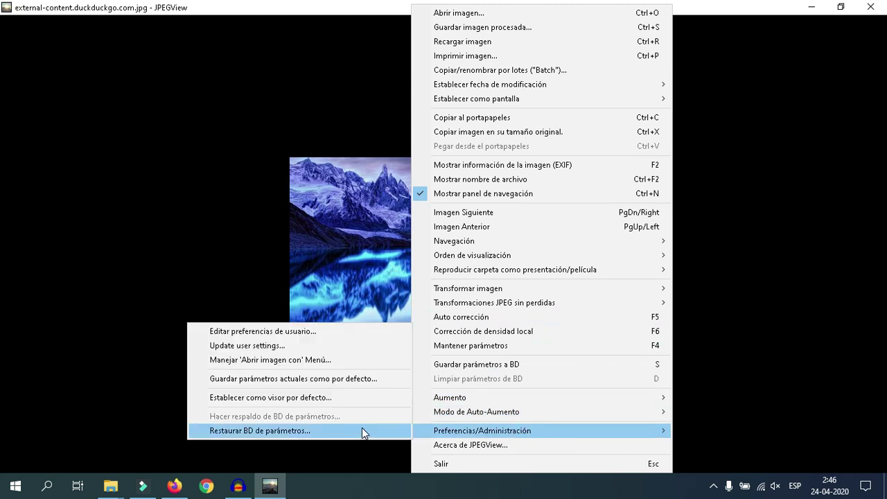
left_click(313, 398)
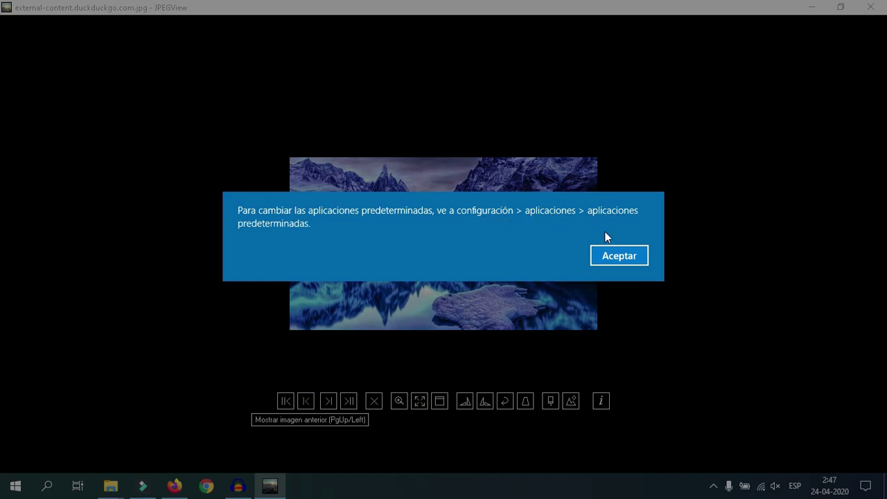
left_click(611, 255)
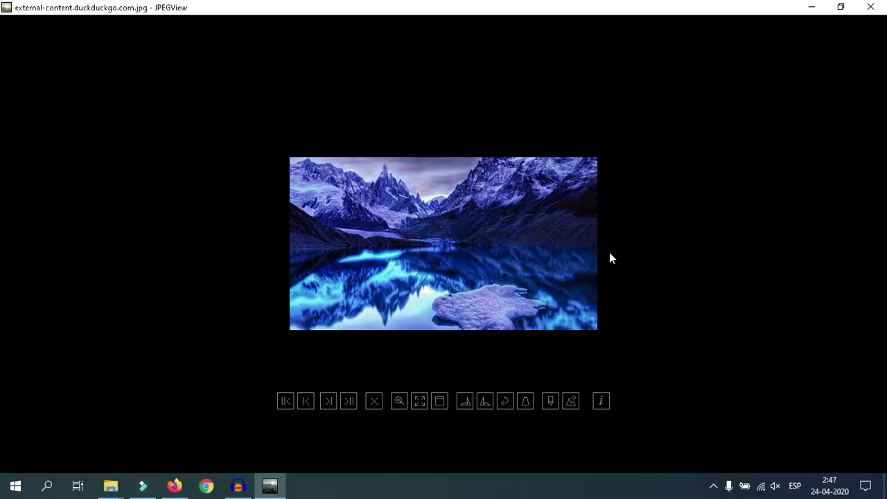
left_click(870, 7)
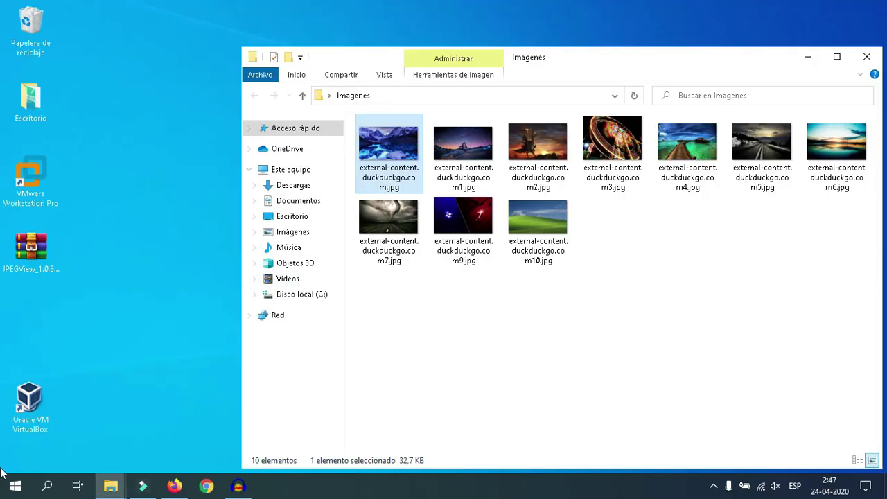
Step: Open the Windows settings for default applications (Aplicaciones predeterminadas)
left_click(15, 488)
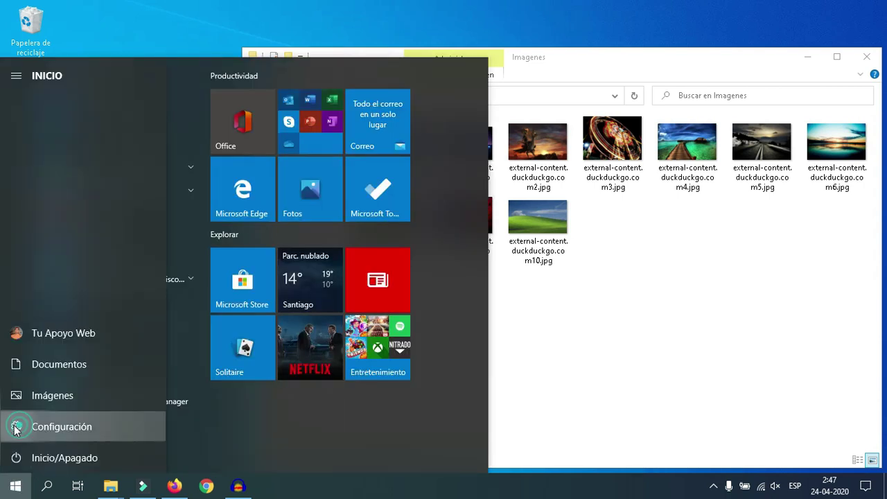
left_click(15, 428)
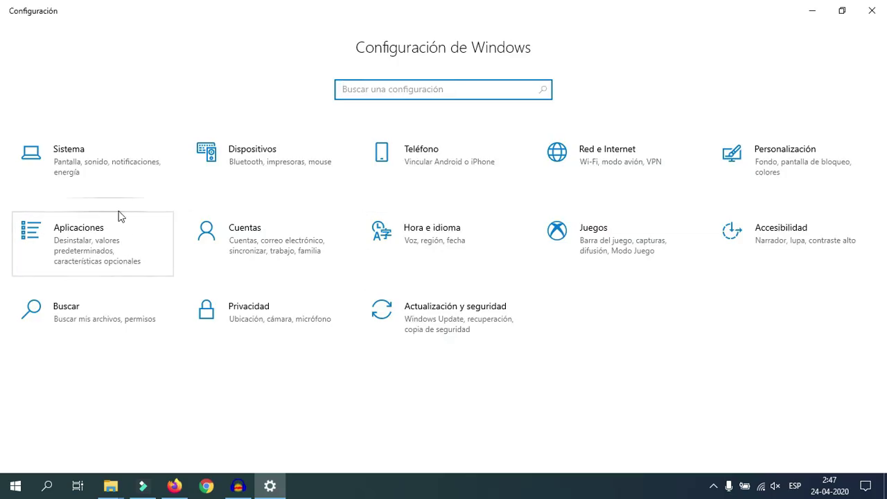
left_click(97, 239)
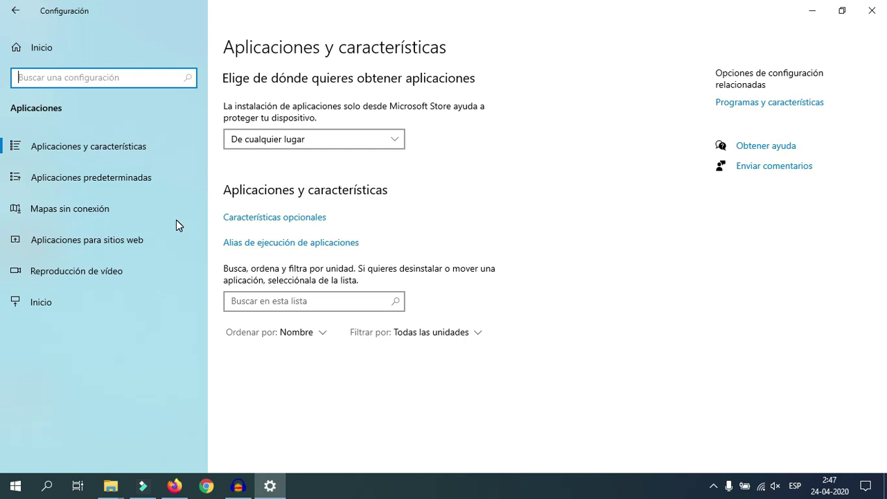
left_click(123, 175)
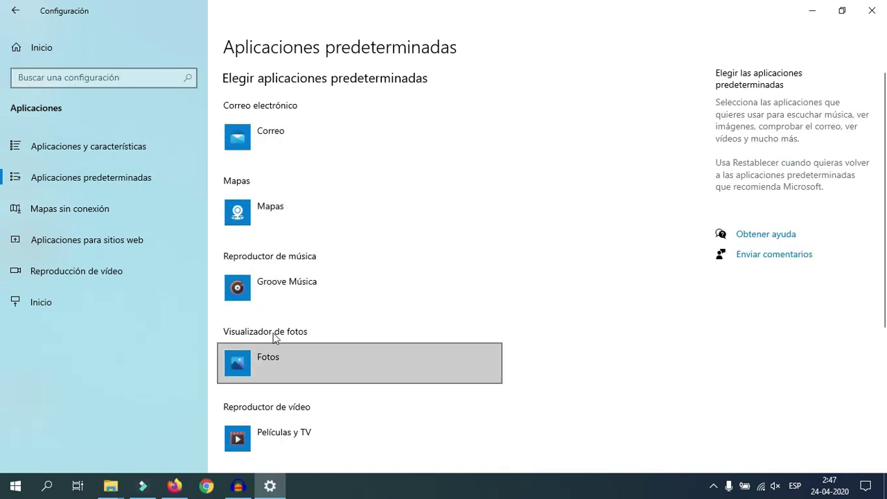
Step: Choose JPEGView as the default photo viewer (Visualizador de fotos)
left_click(269, 373)
left_click(274, 361)
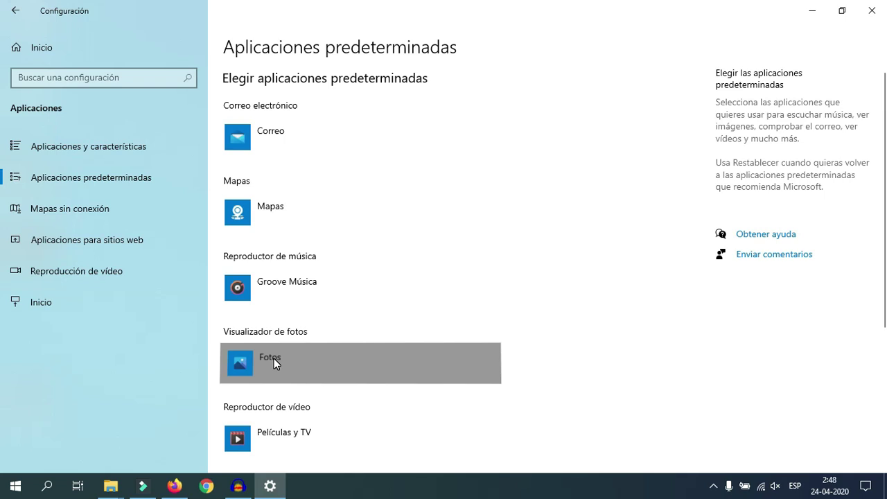
left_click(274, 358)
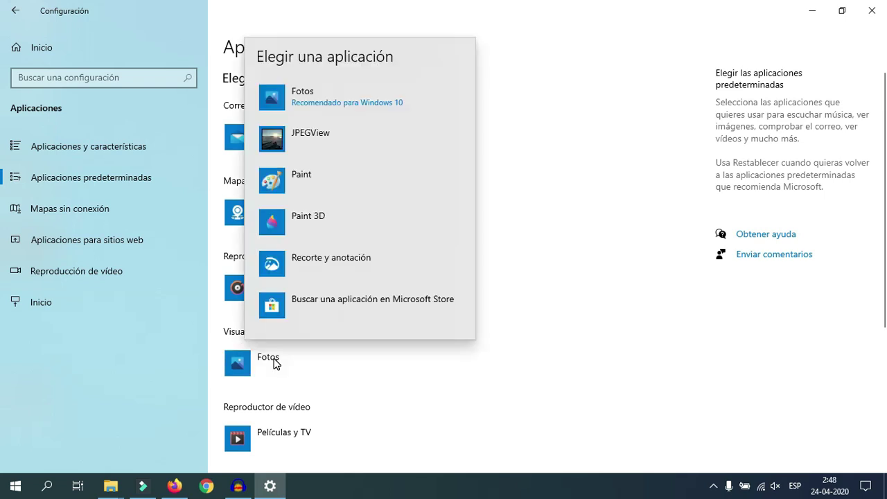
left_click(334, 138)
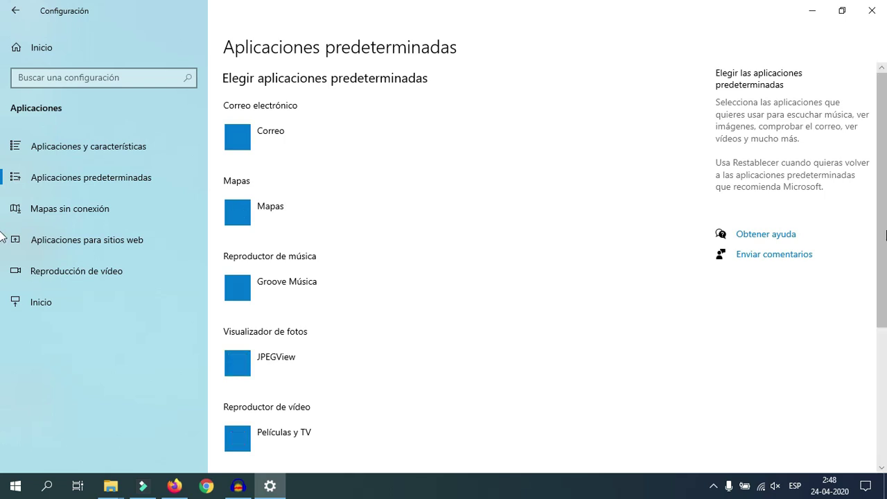
Step: Examine the file types associated with JPEGView in the defaults by application, and close the settings
left_click_drag(883, 246, 882, 456)
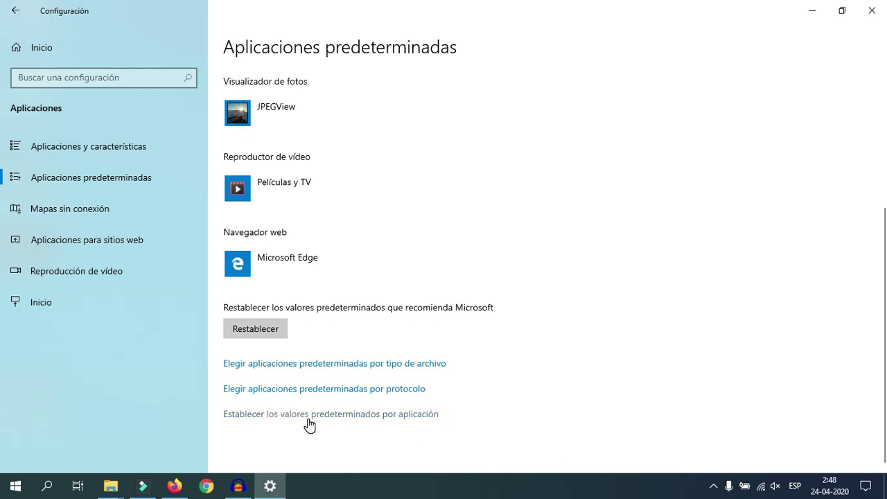
left_click(426, 417)
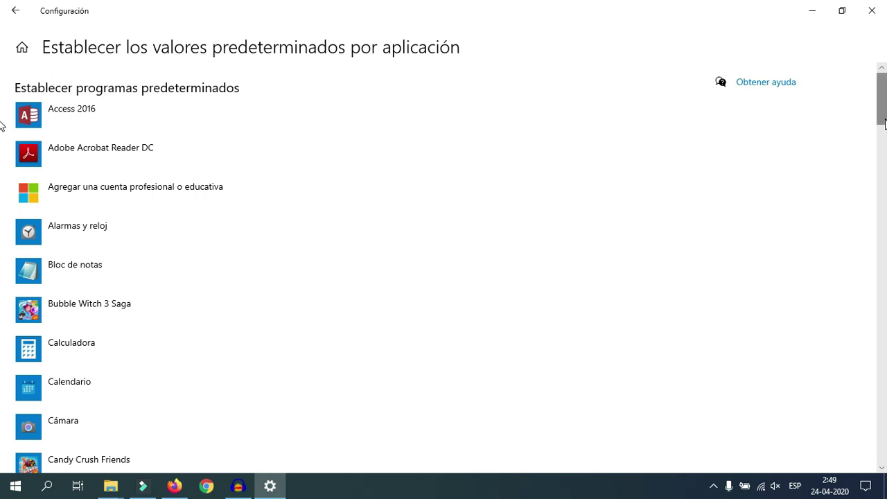
left_click_drag(883, 118, 867, 279)
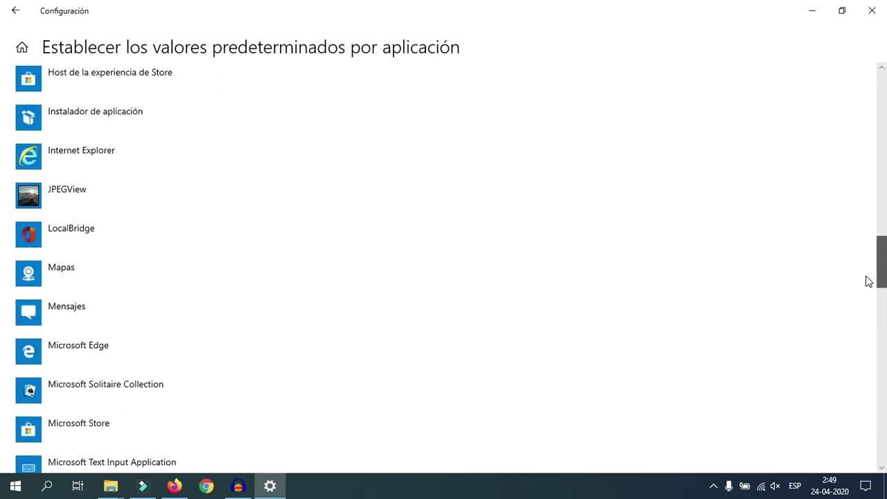
left_click(105, 197)
left_click(267, 238)
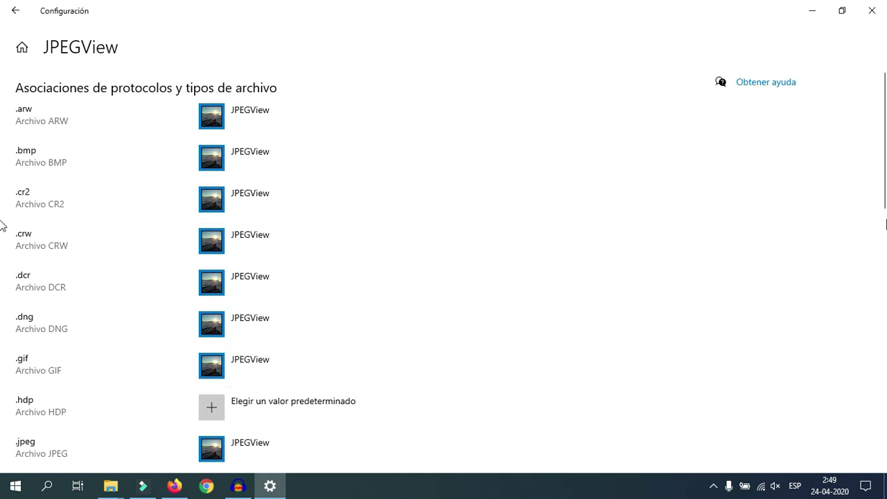
left_click_drag(884, 179, 828, 144)
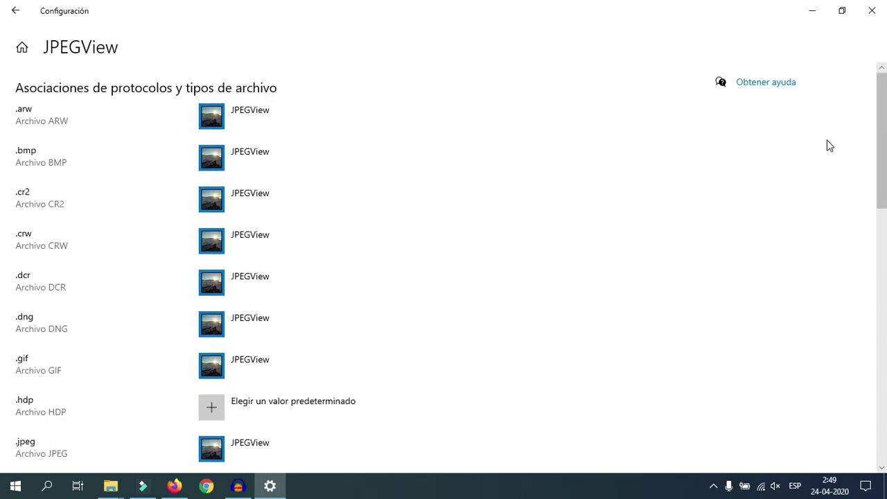
left_click(872, 10)
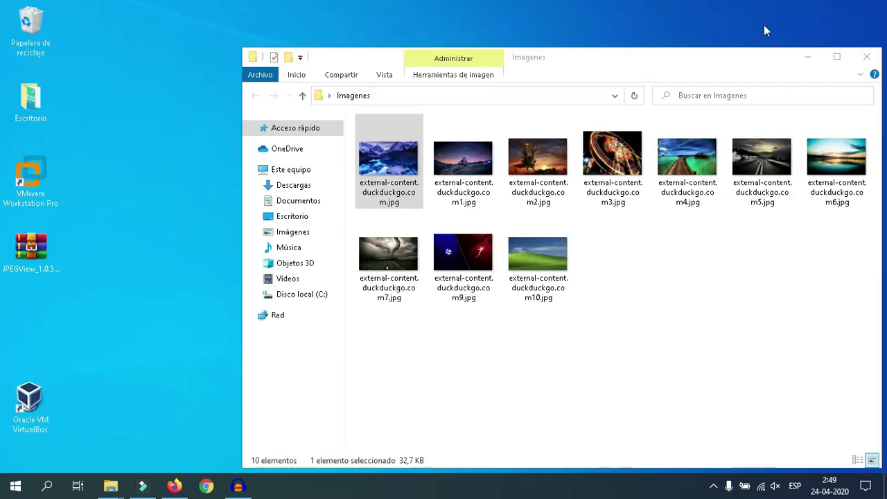
Step: Open external-content.duckduckgo.com1.jpg in the default viewer and browse to the first, next, previous and last images of the folder
left_click(466, 178)
double_click(466, 179)
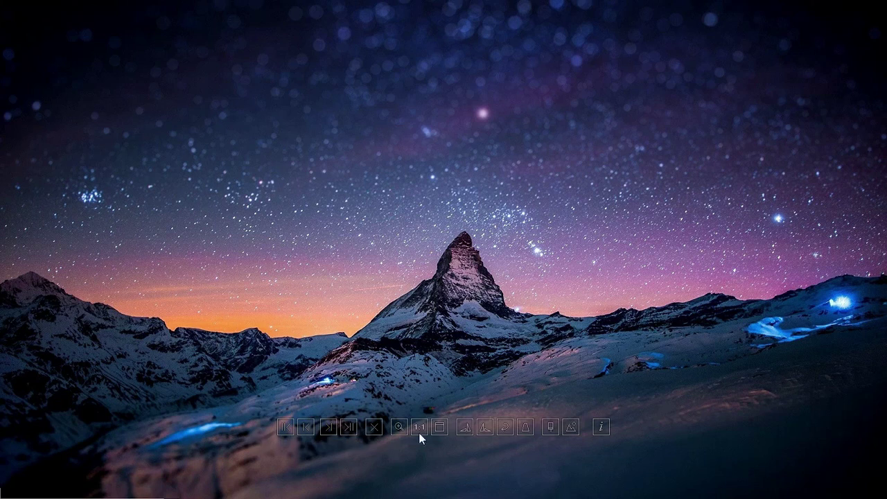
left_click(287, 426)
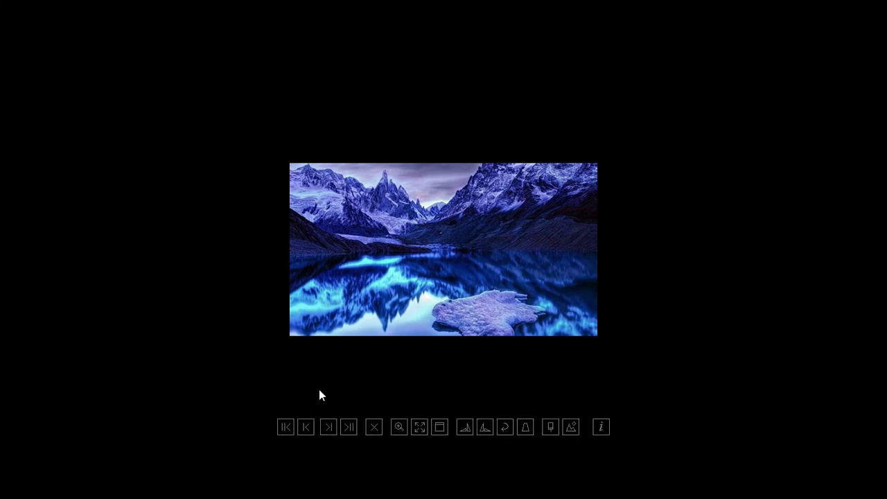
left_click(327, 427)
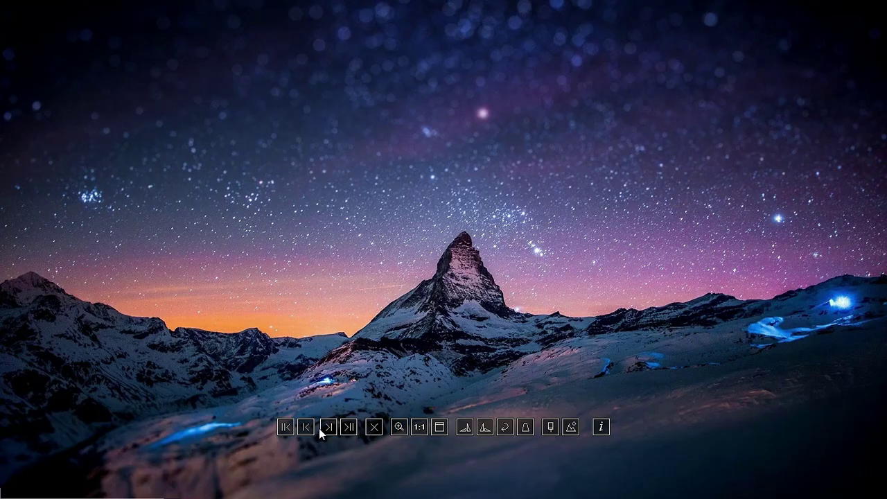
left_click(306, 428)
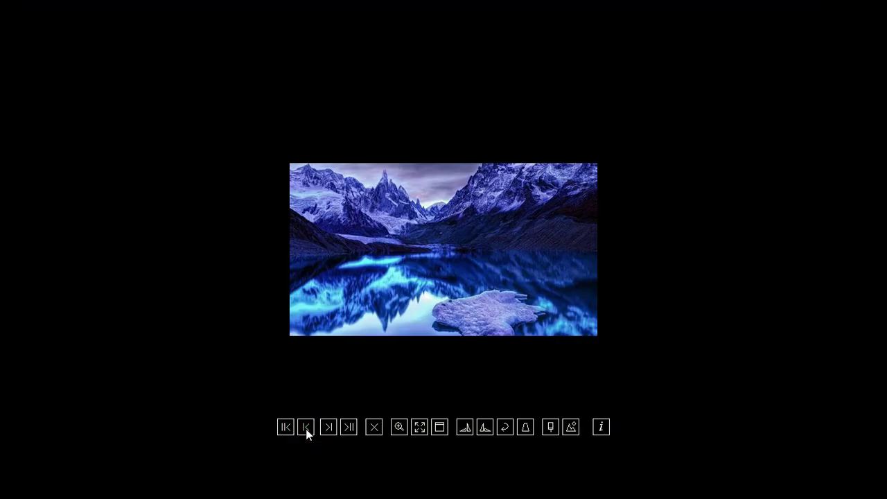
left_click(351, 430)
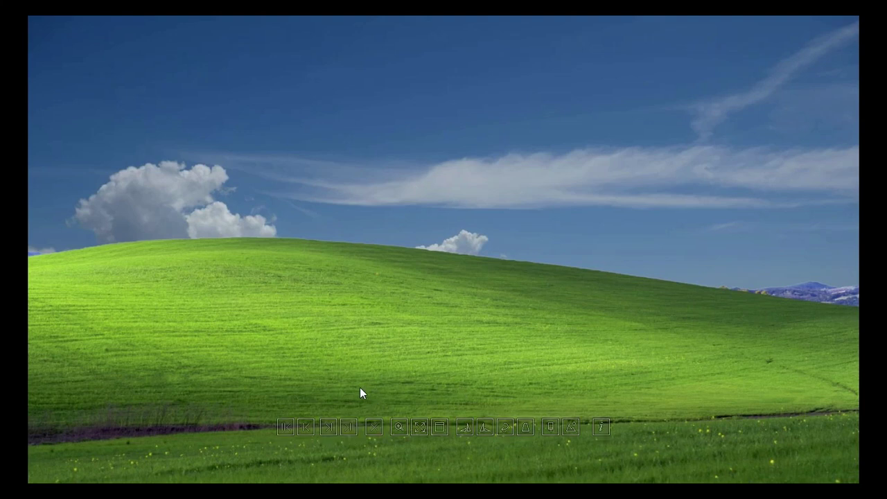
Step: Zoom in on the green hill image, move the visible area to its lower right corner, and zoom back out
left_click(401, 426)
scroll(458, 201, "up", 1)
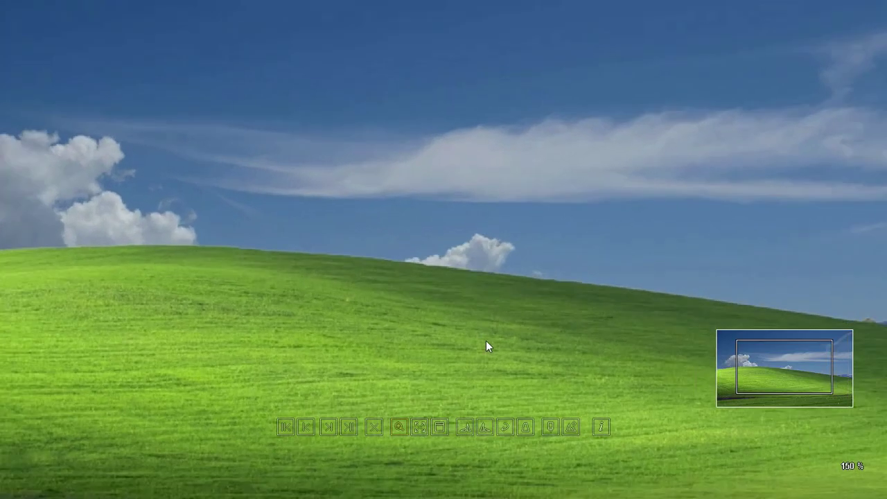
scroll(489, 343, "up", 1)
left_click_drag(771, 354, 771, 406)
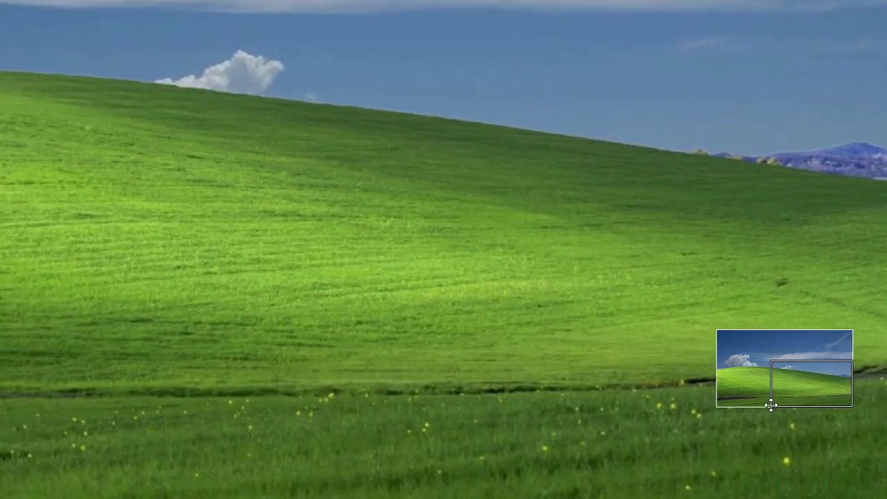
scroll(770, 406, "down", 3)
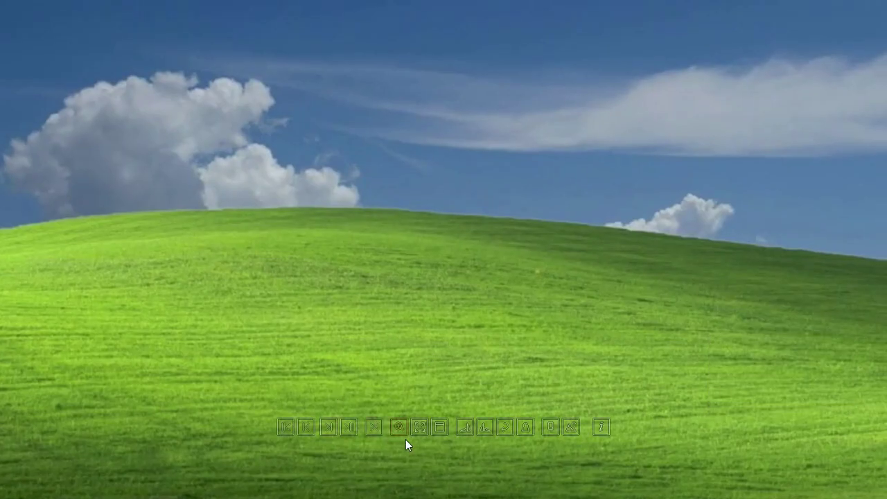
Step: Switch the hill image between fit-to-screen and actual size, and toggle the viewer to windowed mode and back to full screen
left_click(402, 424)
left_click(420, 428)
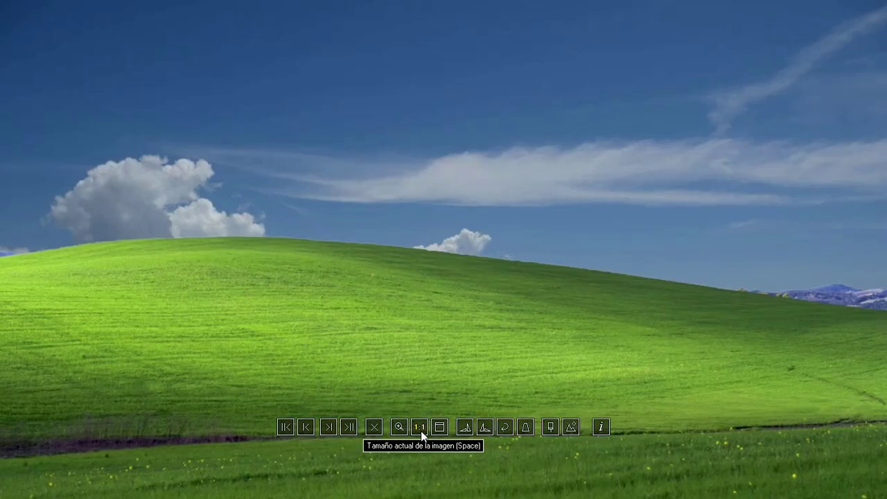
left_click(420, 430)
left_click(421, 430)
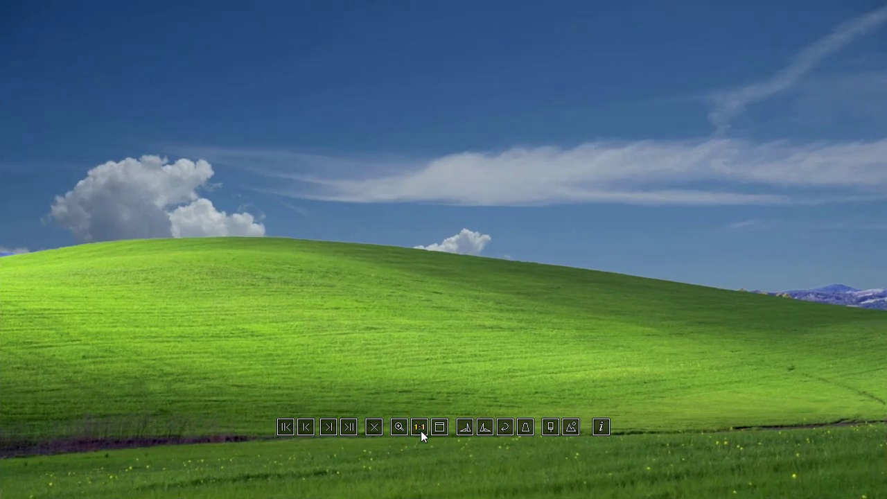
left_click(442, 430)
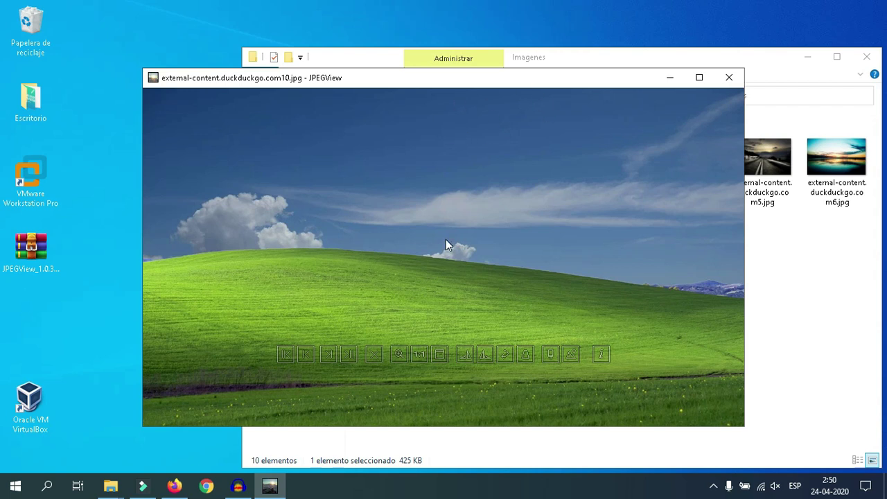
left_click(439, 354)
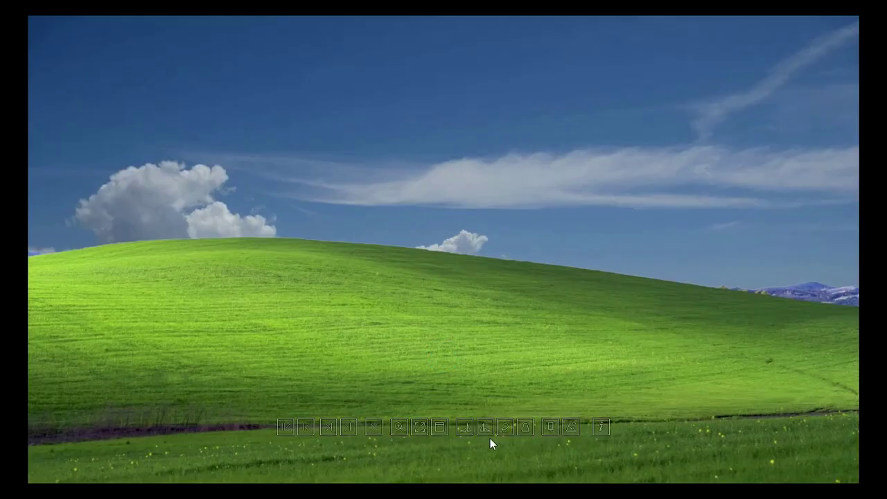
Step: Rotate the hill image clockwise through a full turn, and rotate it counterclockwise by three quarter turns
left_click(466, 427)
left_click(466, 426)
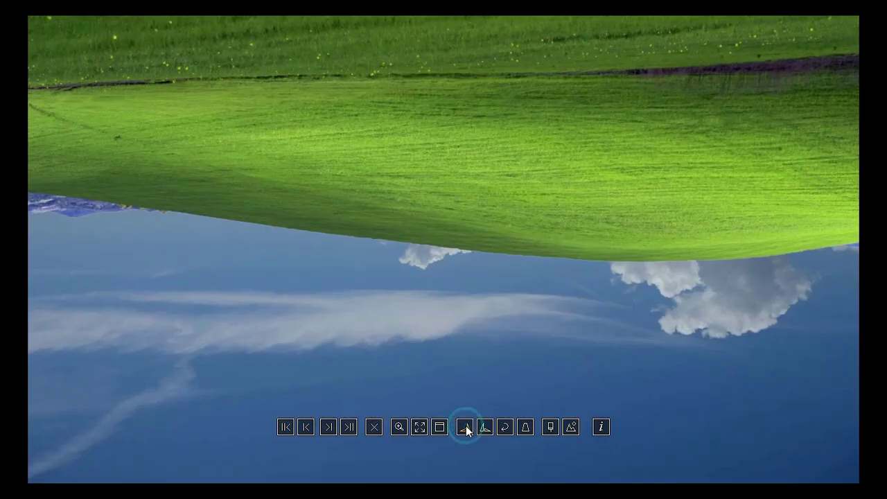
left_click(466, 427)
left_click(466, 426)
left_click(486, 428)
left_click(486, 428)
left_click(487, 427)
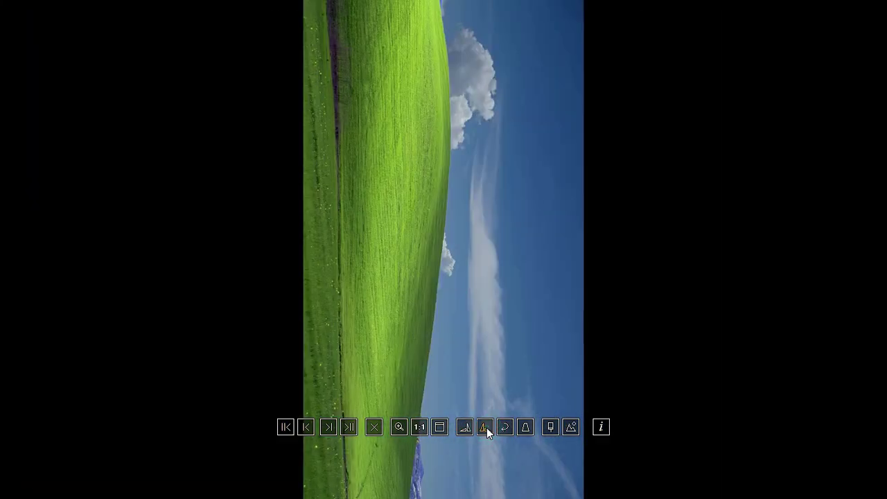
Step: Start the free rotation of the hill image
left_click(505, 427)
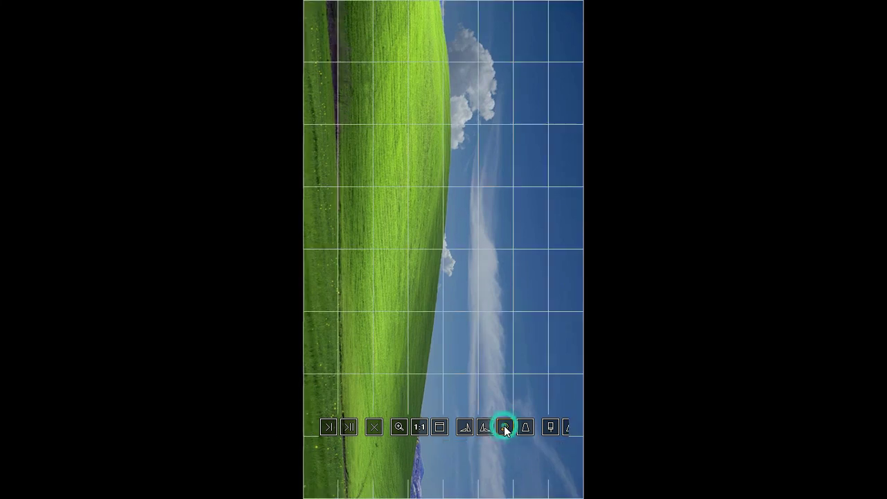